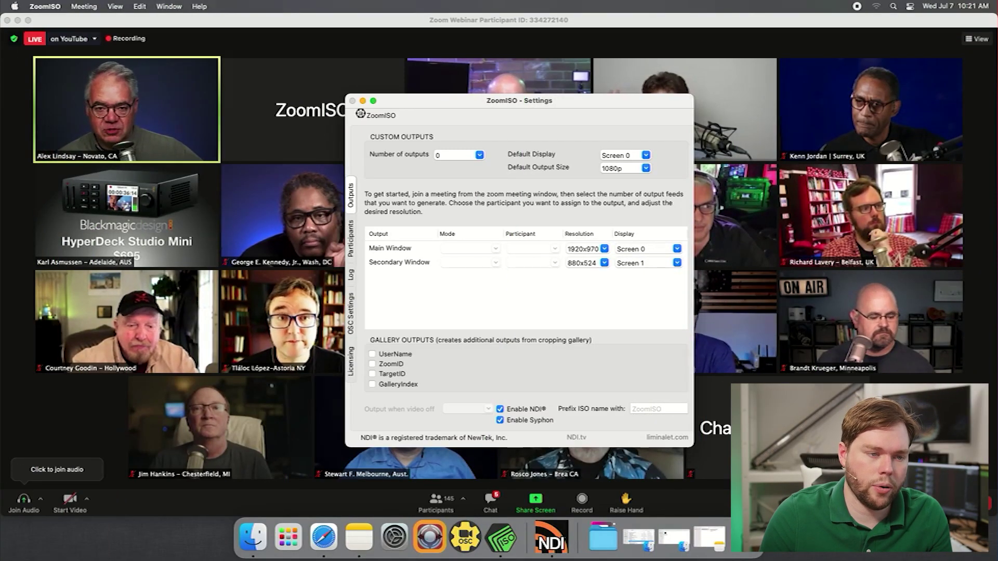
Open the Number of outputs choices in ZoomISO's Outputs settings
click(479, 155)
Create one custom output and assign a webinar participant's feed to ZoomISO Output 1
key(Return)
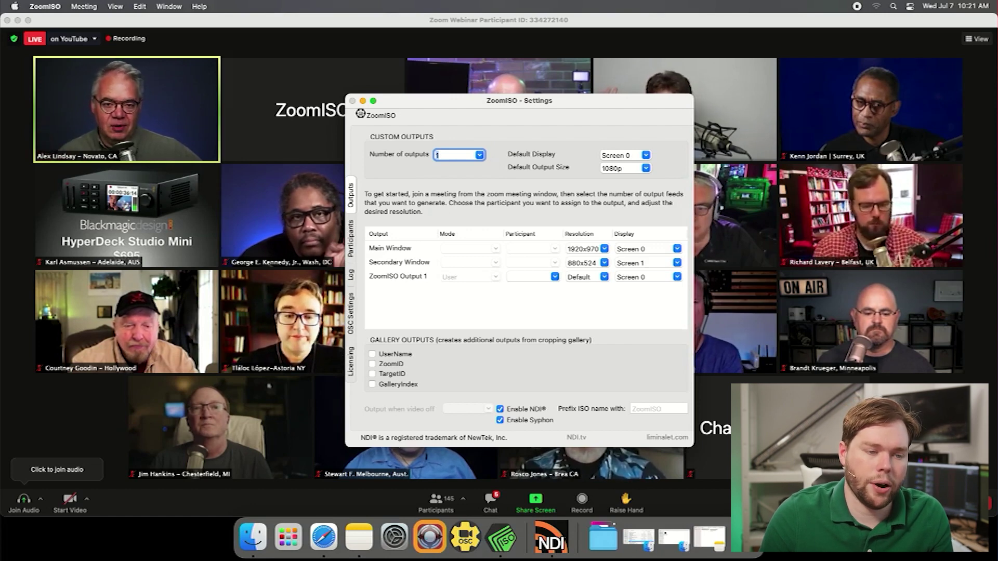
click(555, 277)
click(533, 301)
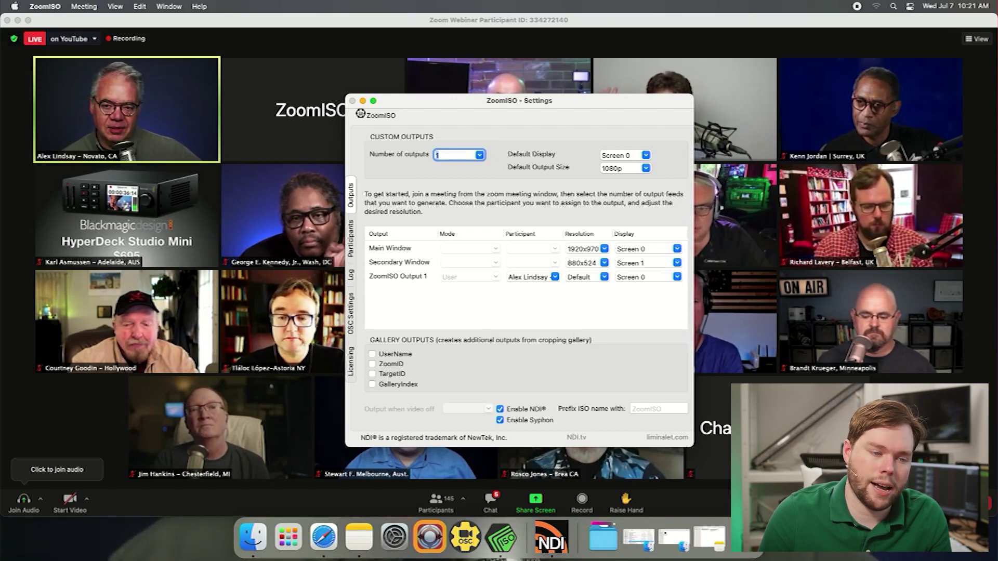
Bring the ZoomISO Settings window back to the front via Show All Windows
right_click(501, 538)
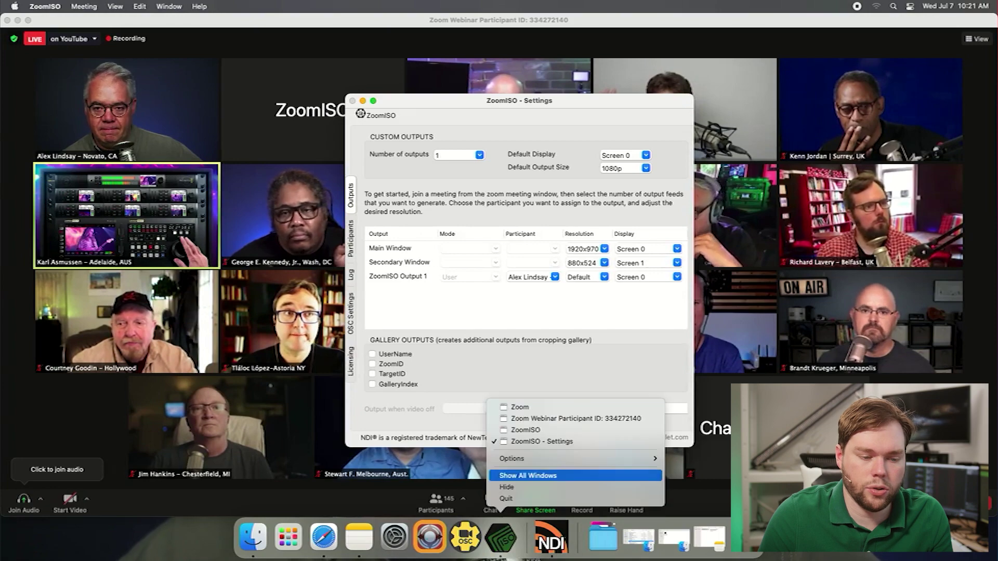
click(527, 475)
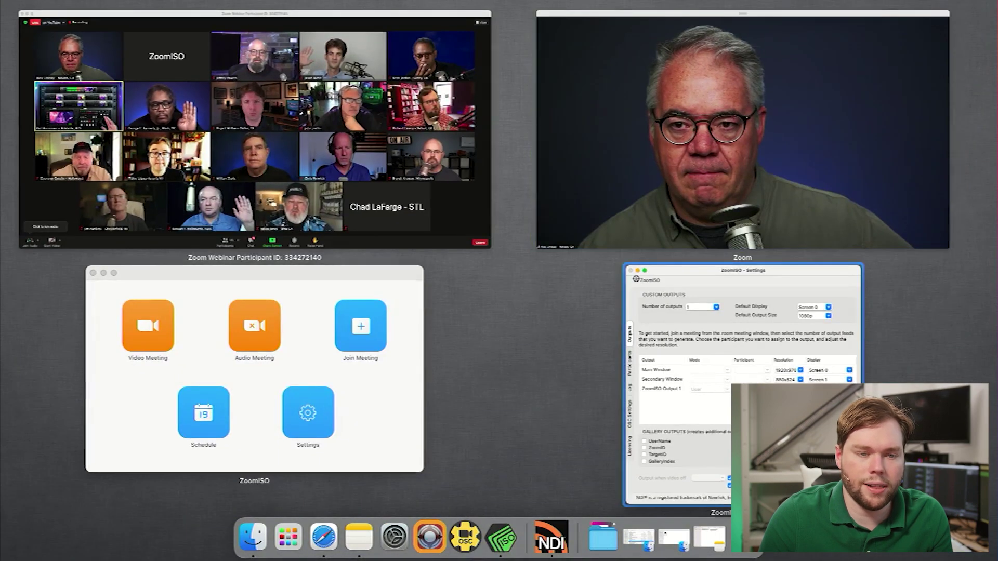
click(750, 429)
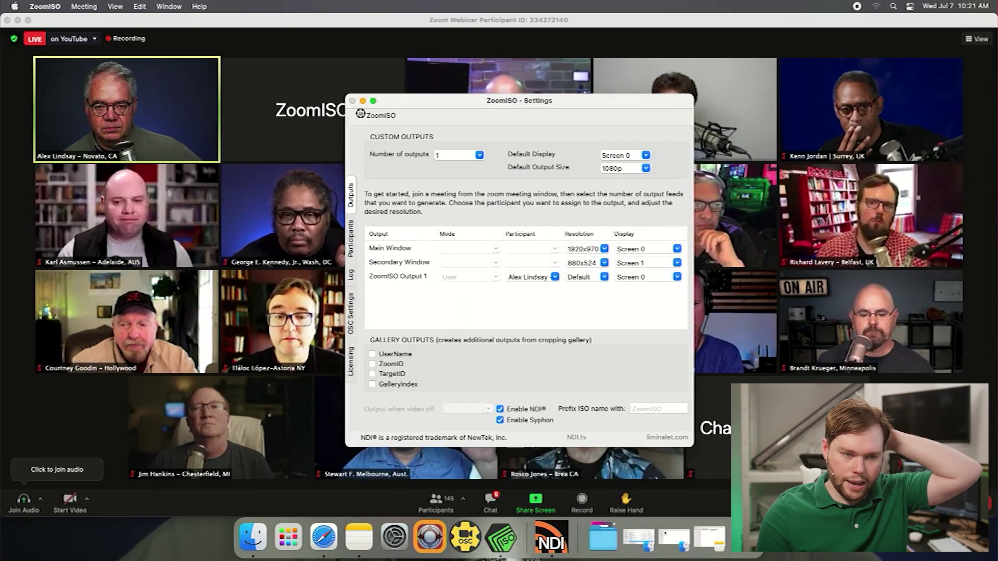
Launch QLab from Spotlight
key(super+space)
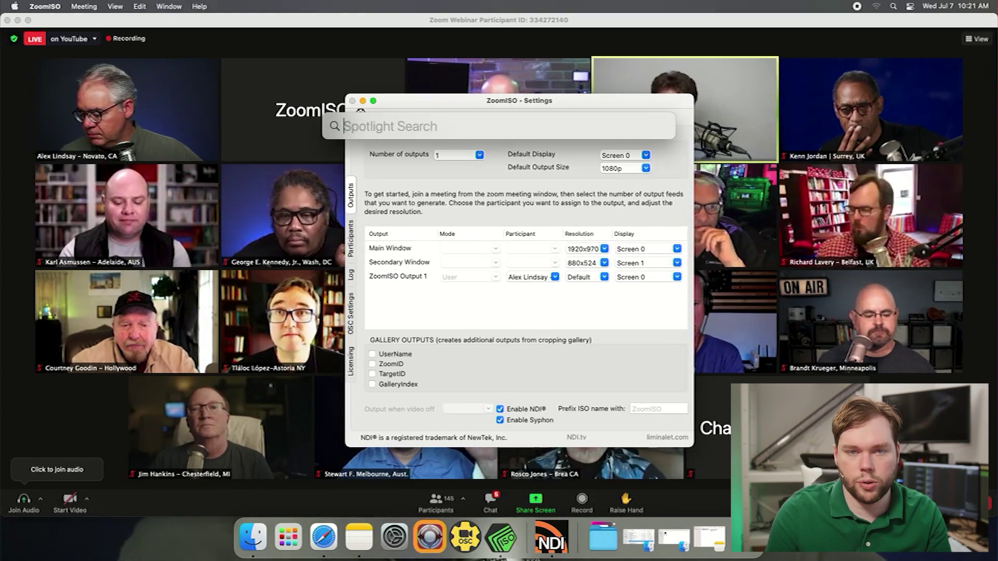
text(glab)
key(Return)
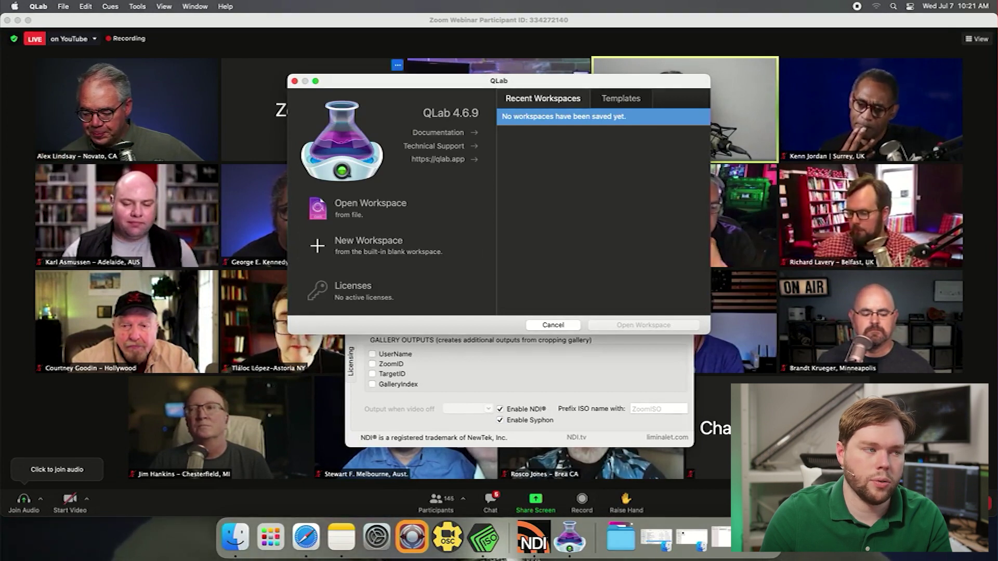
Start QLab demo mode, create a blank workspace, and bring up its settings
click(38, 6)
click(47, 101)
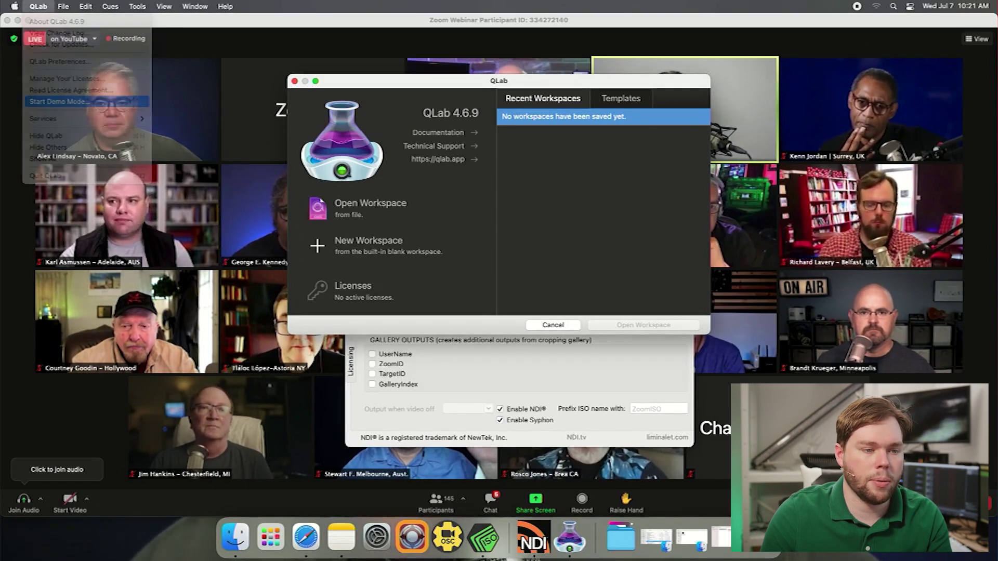
key(Return)
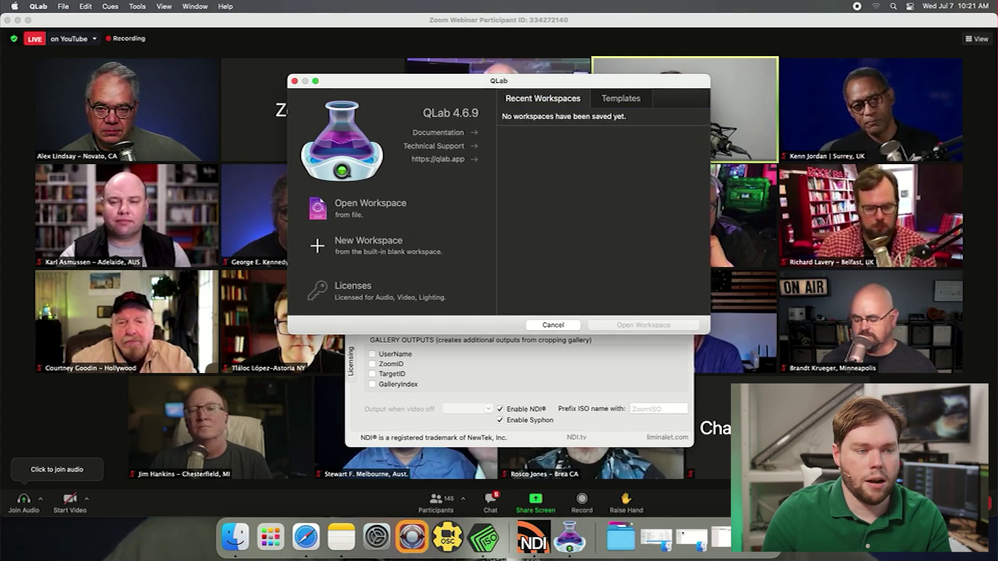
click(368, 245)
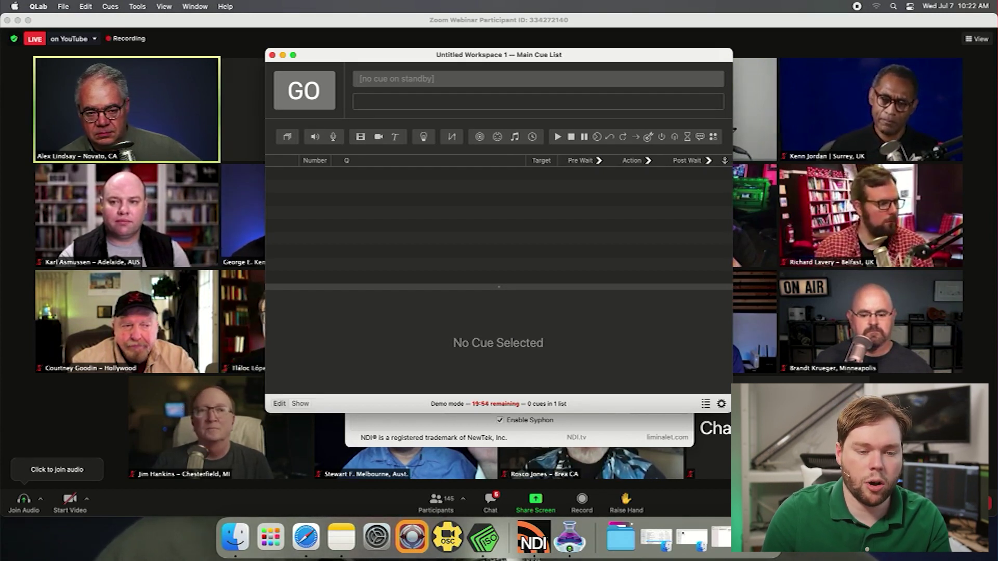
key(super+comma)
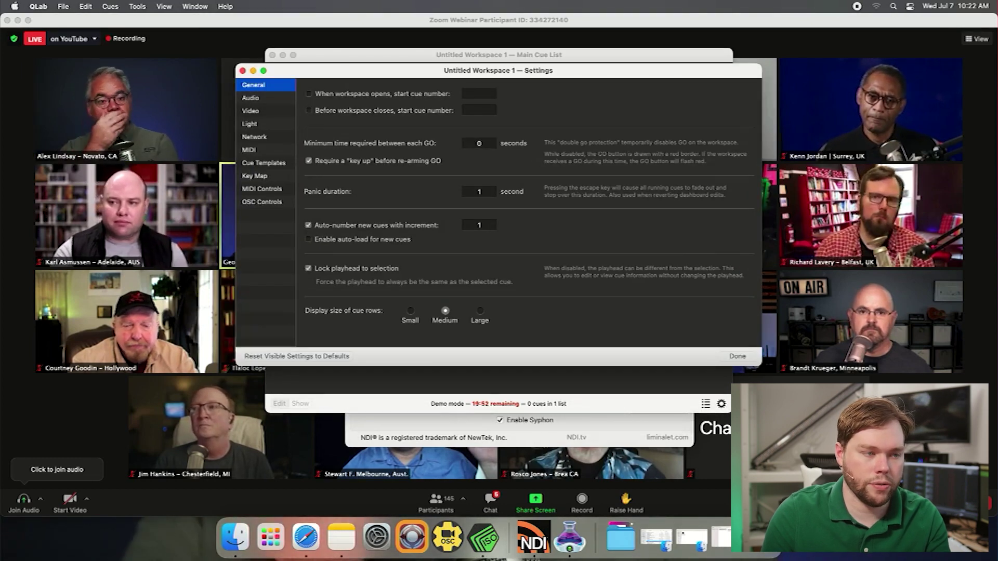
Set Camera Patch 1 to ZoomISO - ZoomISO - 1 in the video settings
click(250, 110)
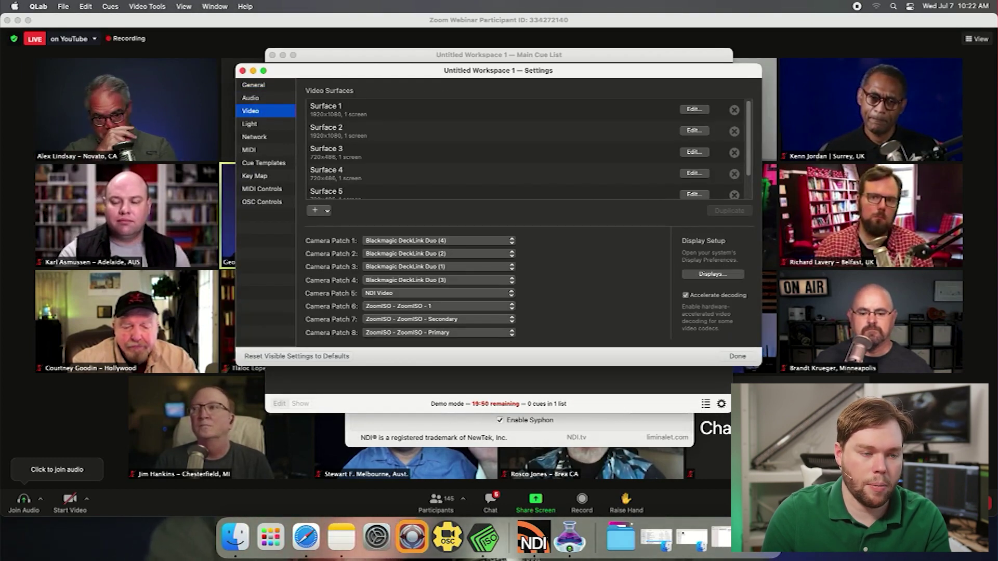
click(438, 241)
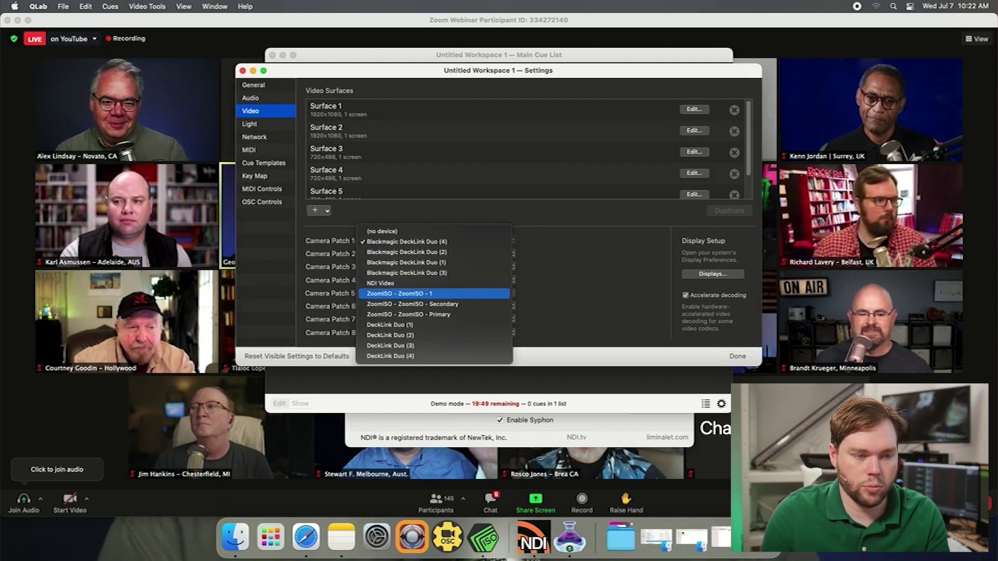
click(406, 294)
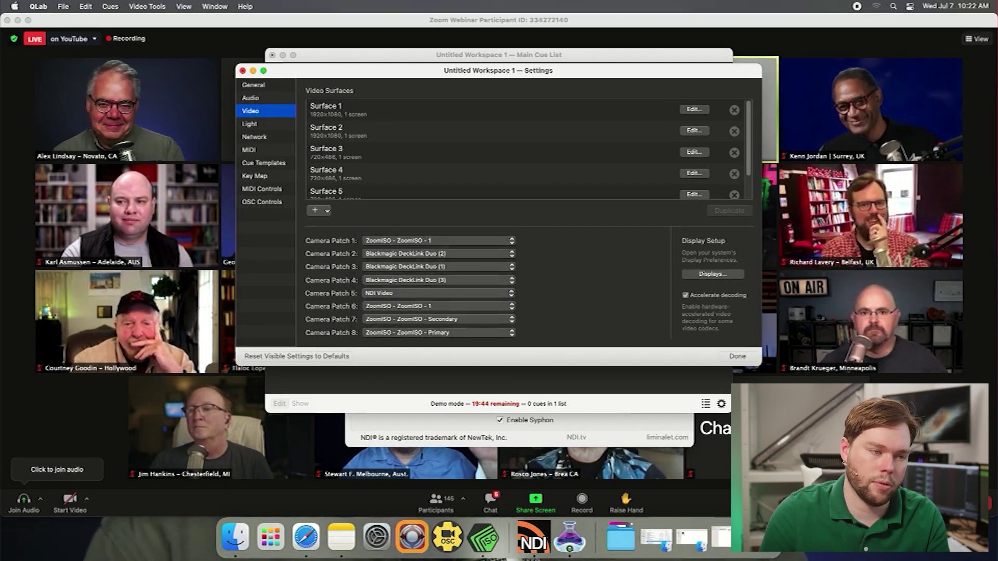
Replace the video surfaces with one surface named Monitor on the PXN2470MW display
key(BackSpace)
key(BackSpace)
key(BackSpace)
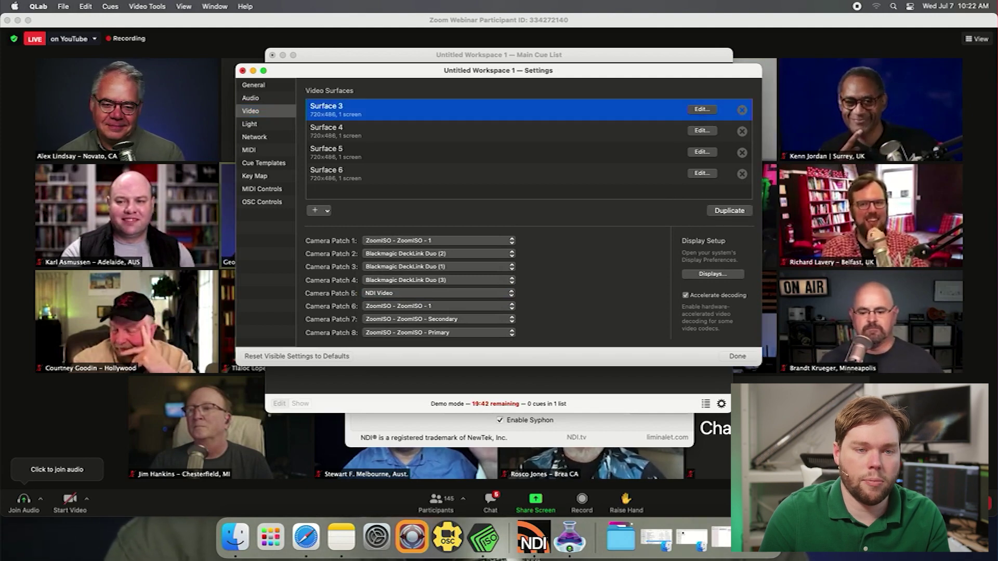
key(BackSpace)
key(BackSpace)
key(BackSpace)
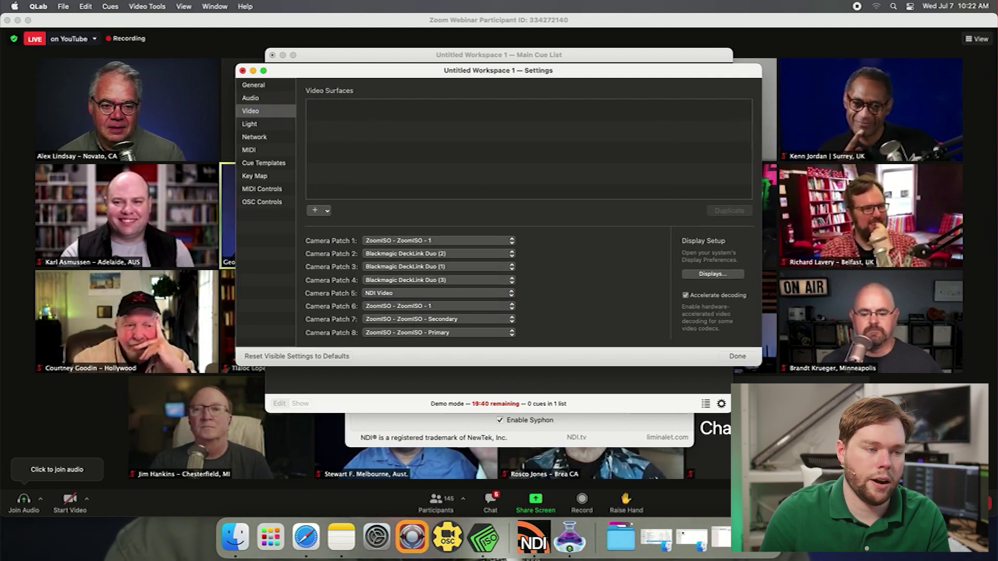
click(319, 210)
mouse_move(364, 236)
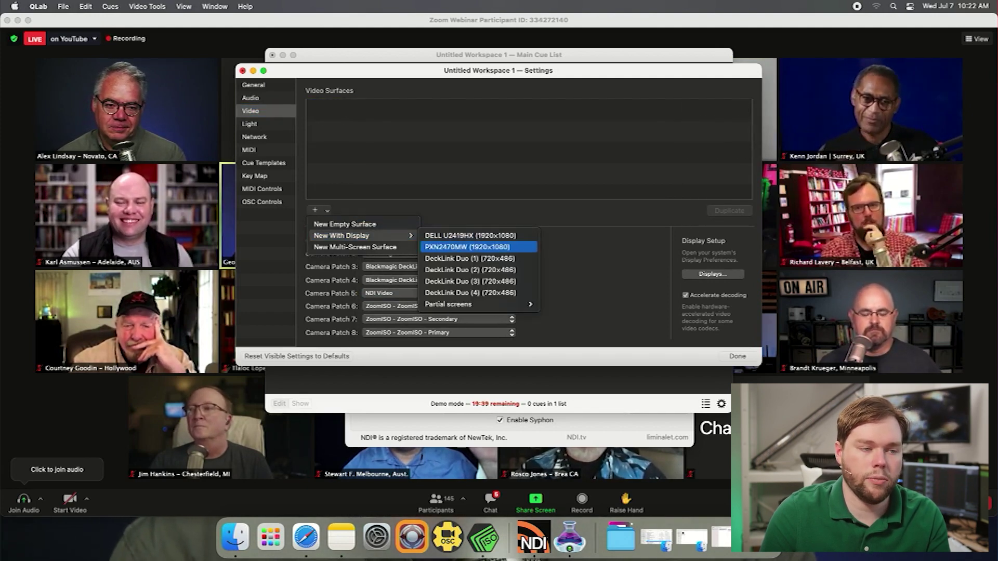
click(468, 247)
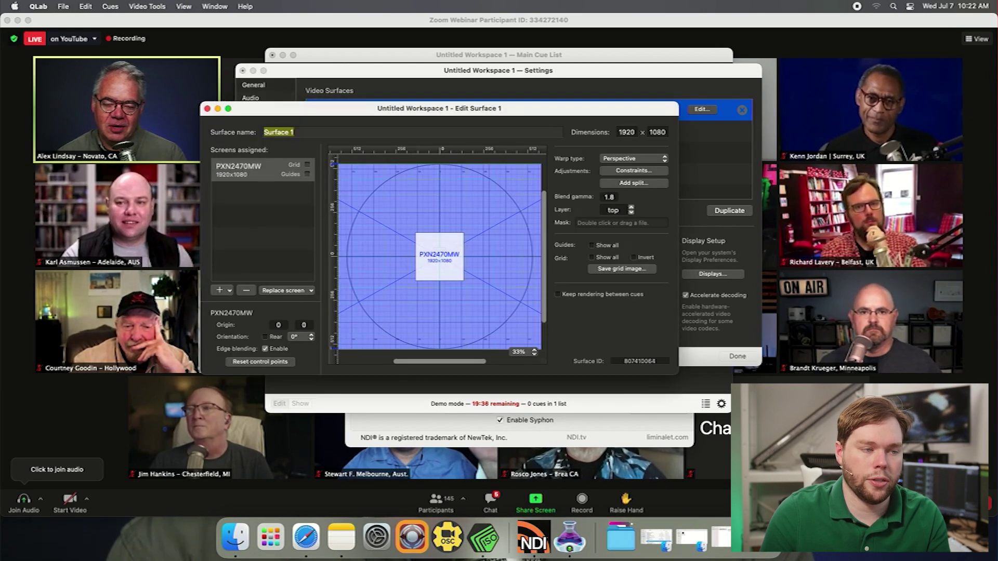
click(308, 167)
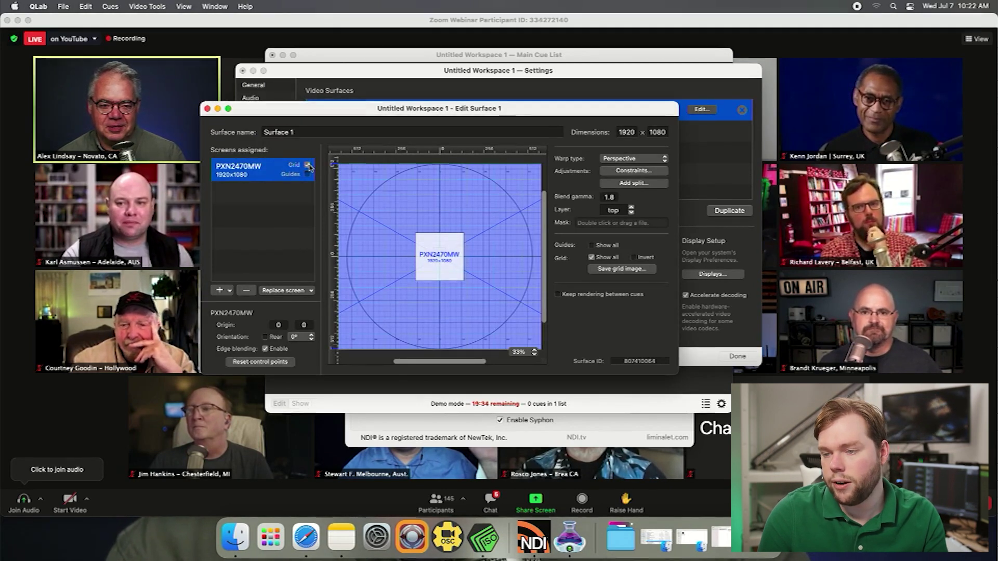
click(307, 165)
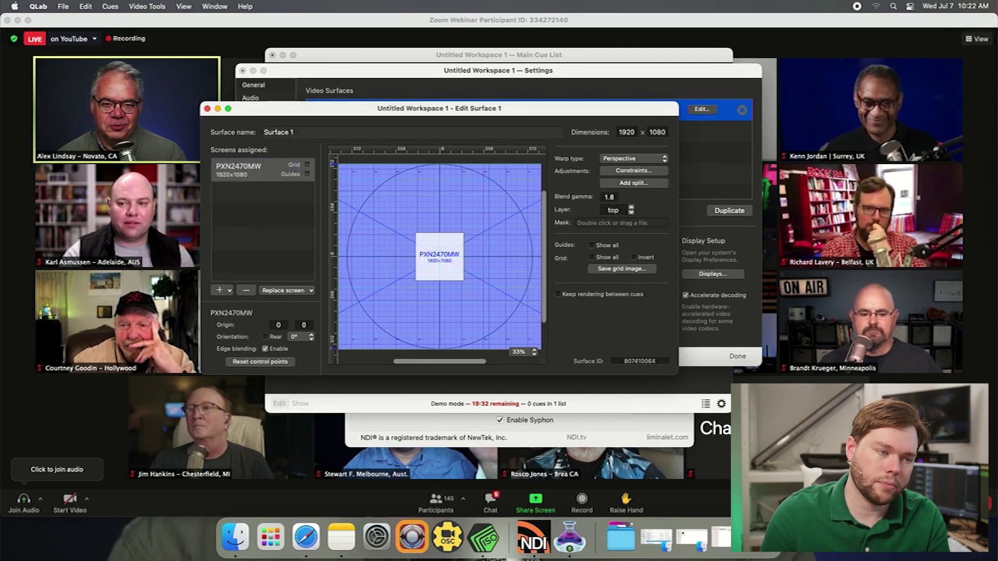
text(Monitor)
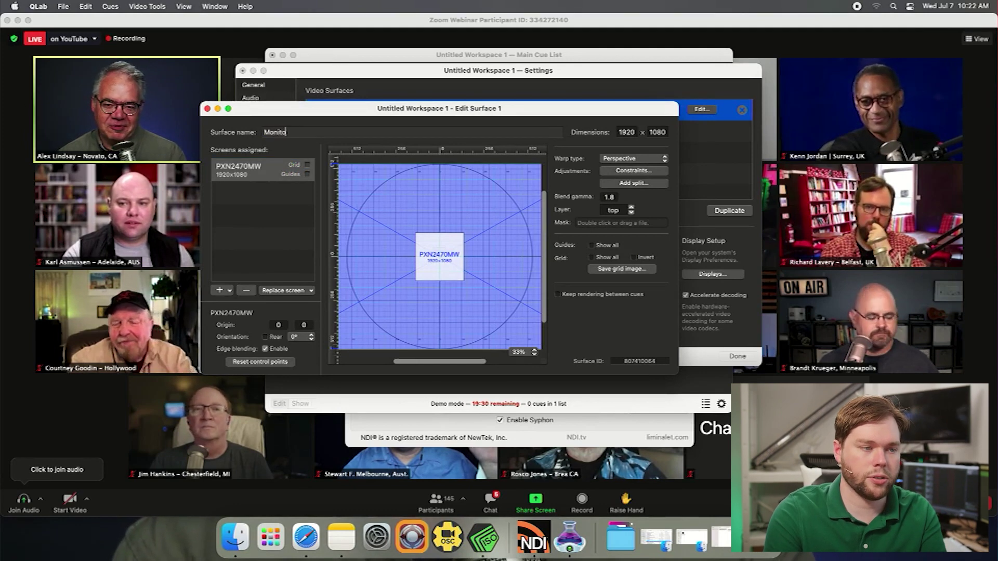
key(Return)
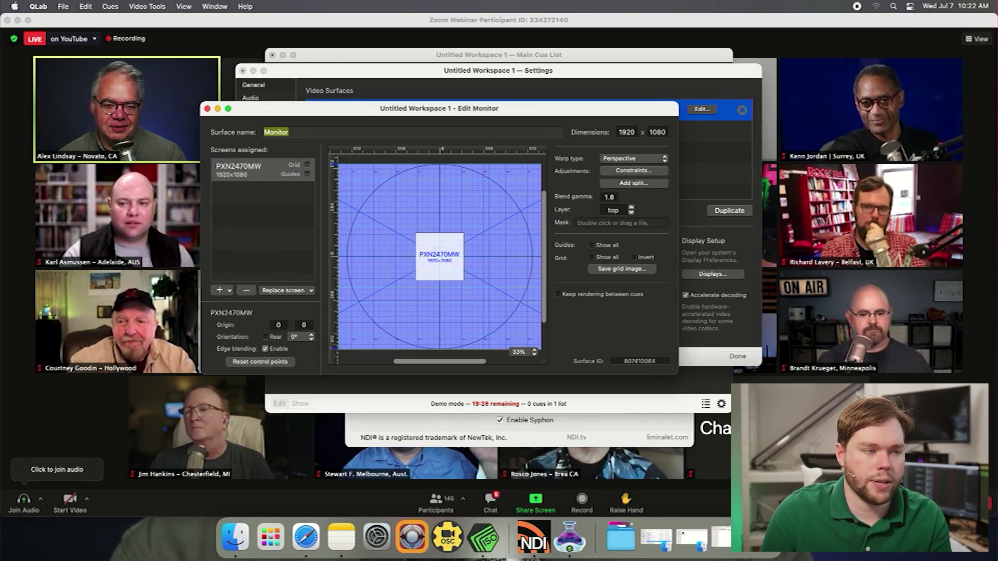
key(super+w)
key(super+w)
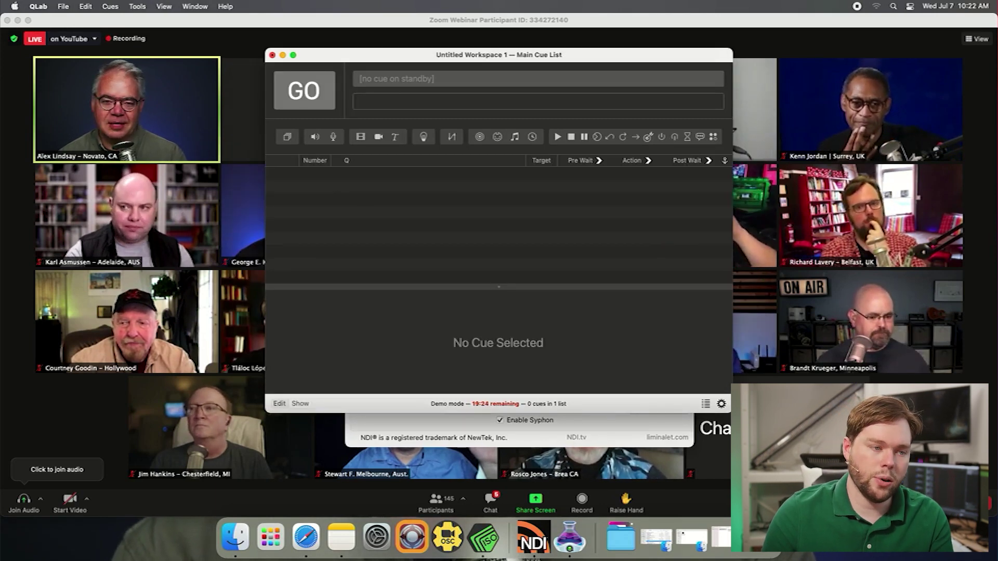
Add camera cue 1, named after the participant, showing camera patch 1 on the Monitor surface
click(379, 137)
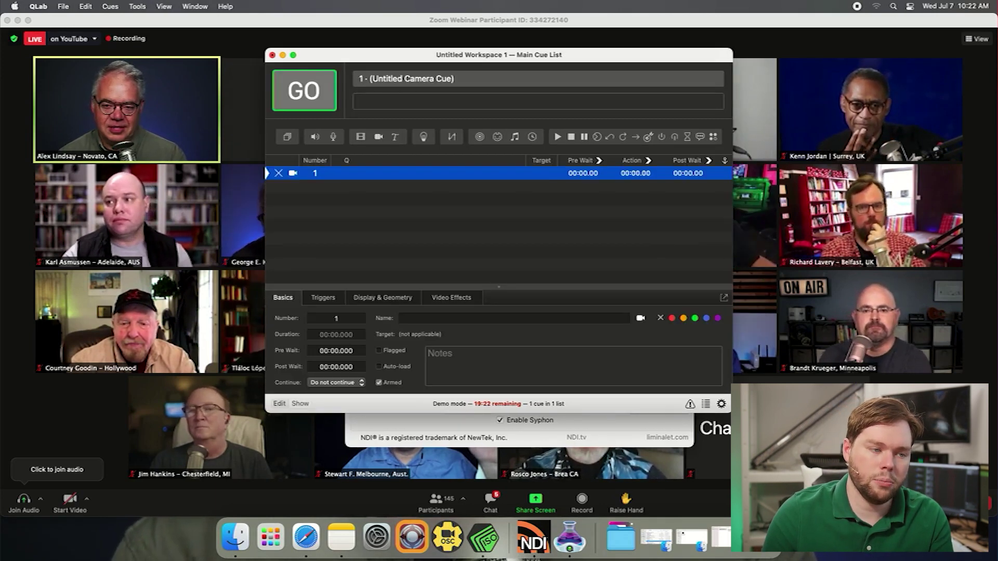
click(402, 318)
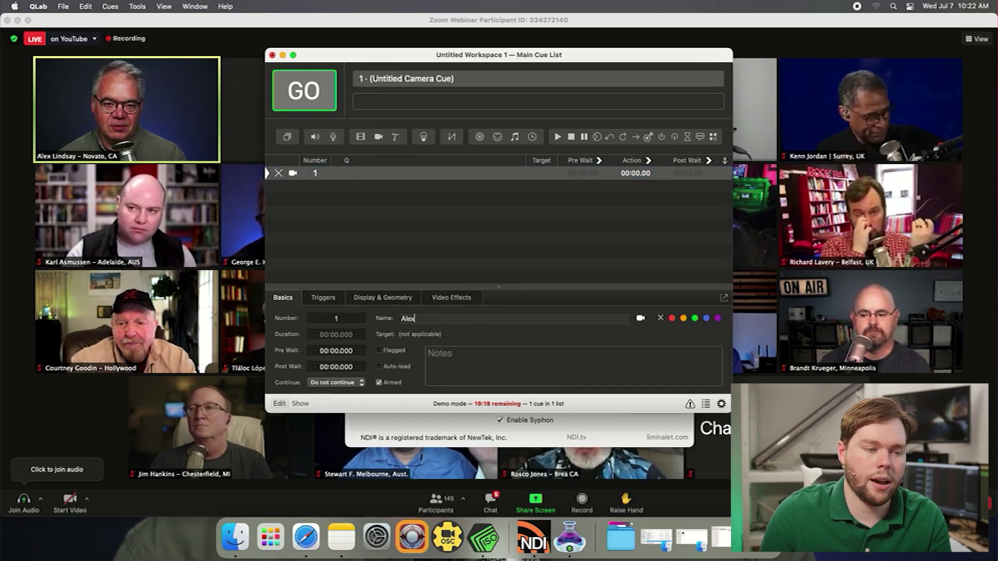
key(Return)
click(390, 318)
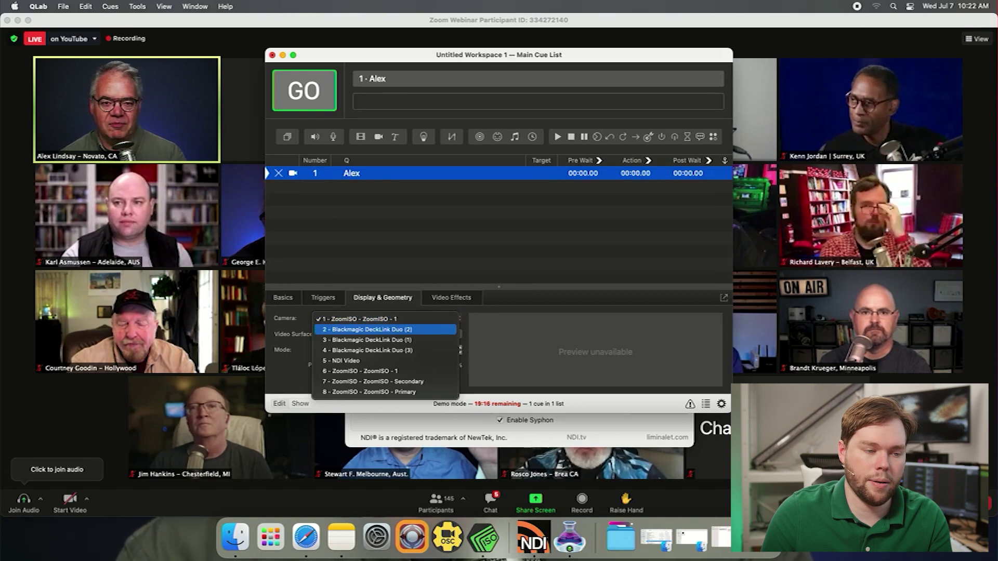
key(Escape)
click(379, 334)
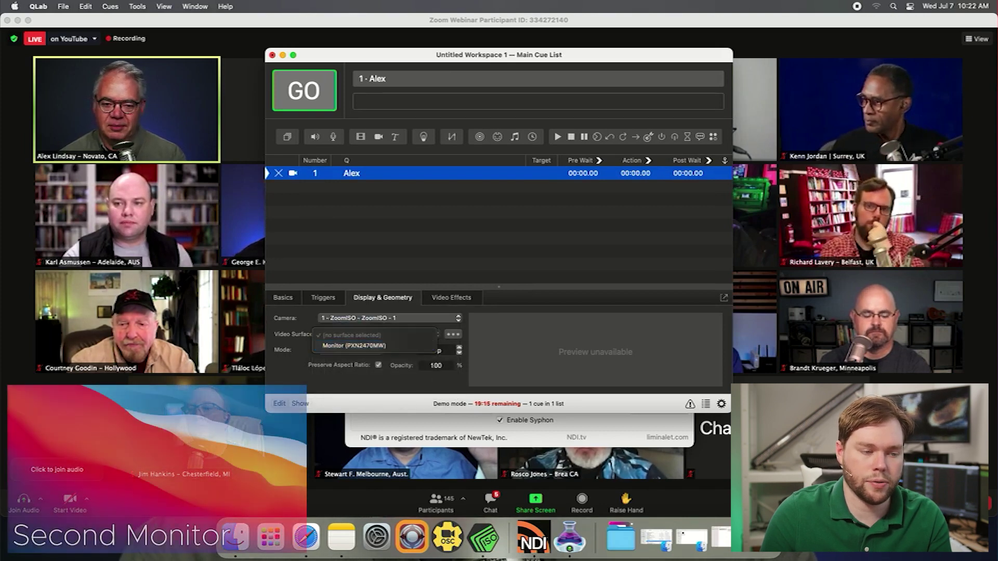
click(364, 349)
Play cue 1 to test the camera on the monitor, then stop it
click(499, 234)
click(351, 173)
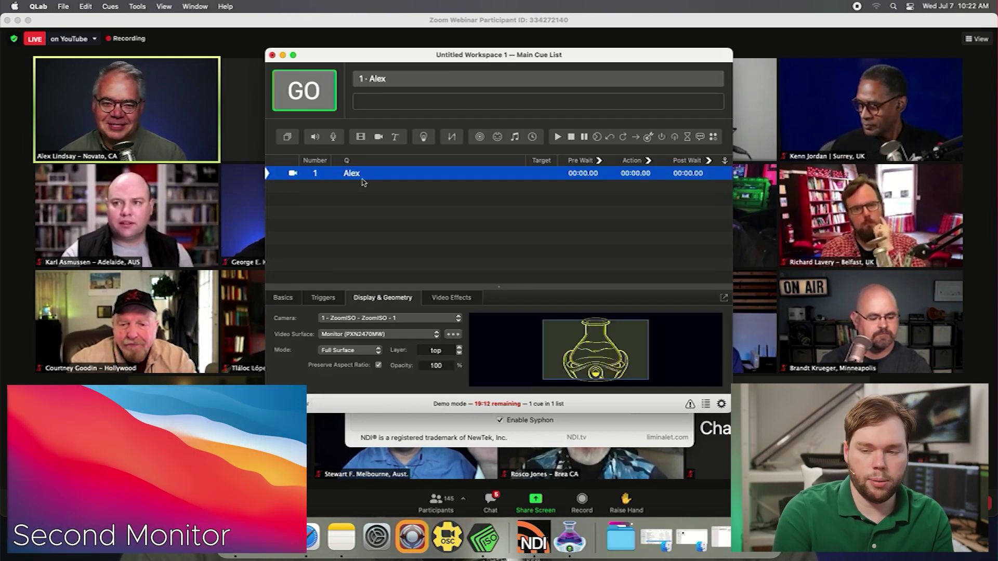
key(space)
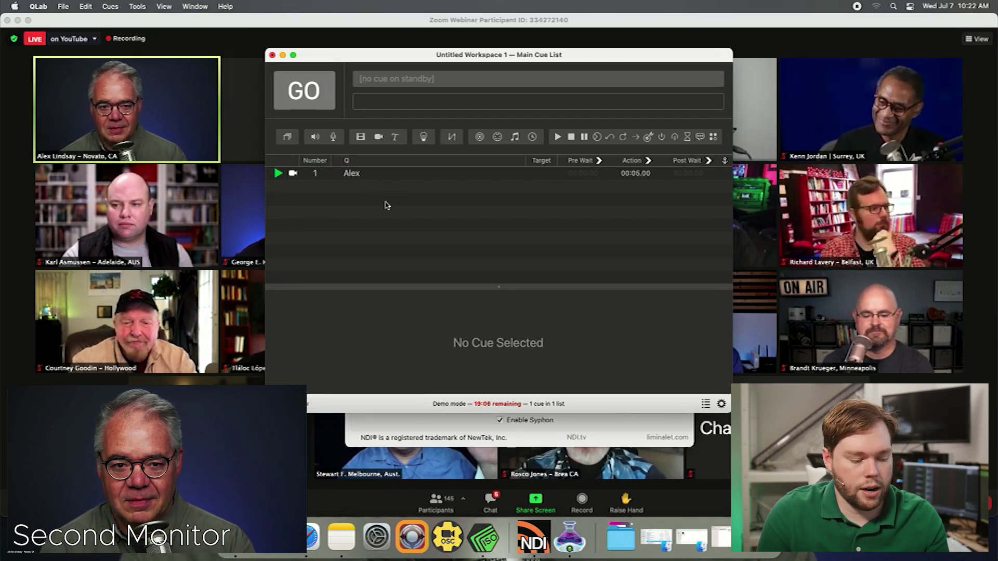
key(Escape)
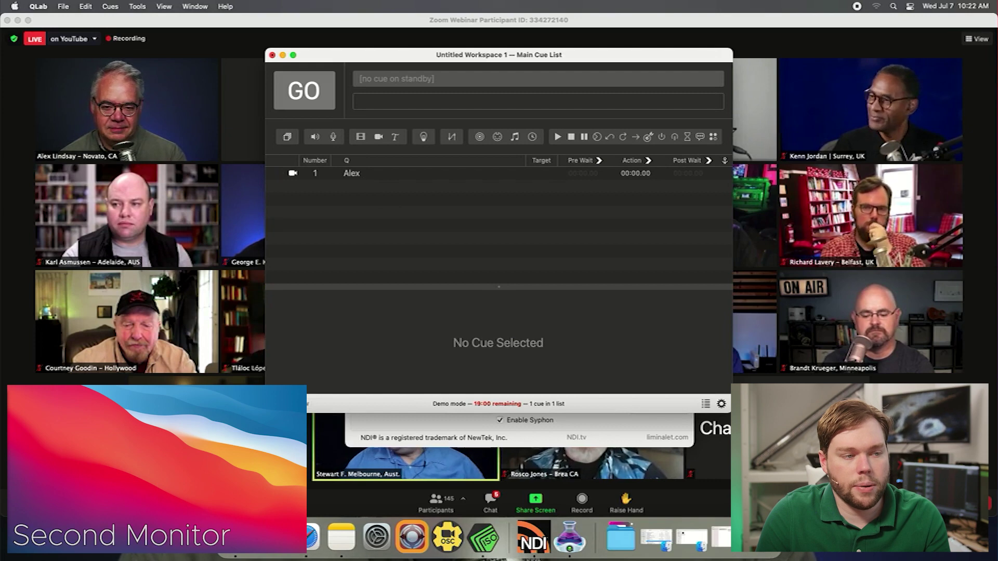
Add a group cue and a fade cue, then review the camera cue's opacity settings
key(super+0)
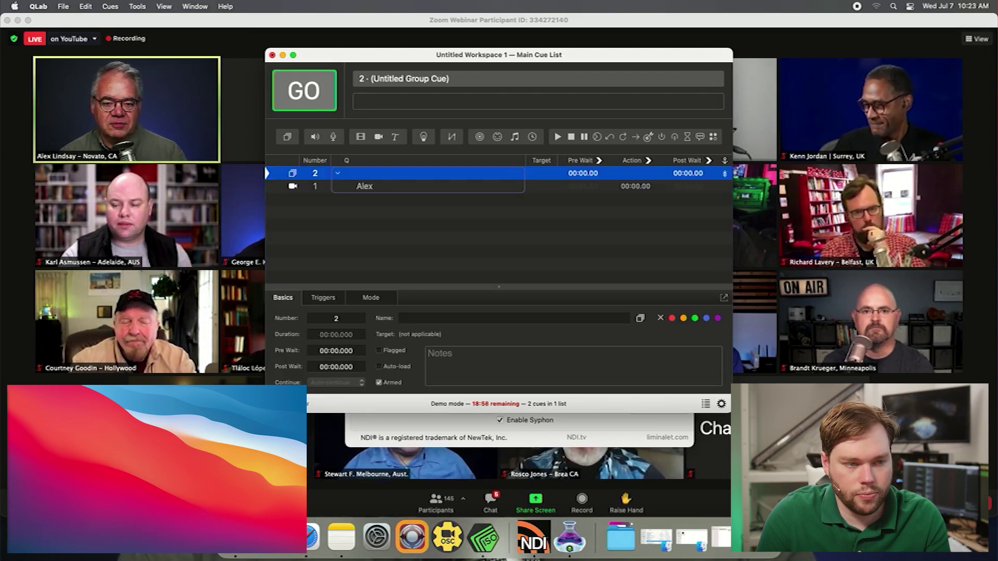
key(Escape)
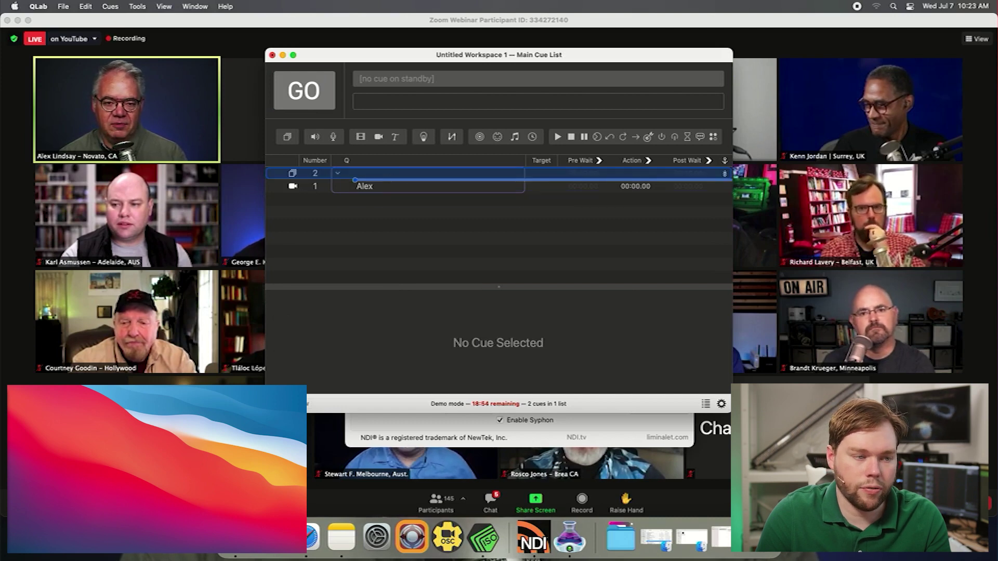
key(super+7)
click(365, 199)
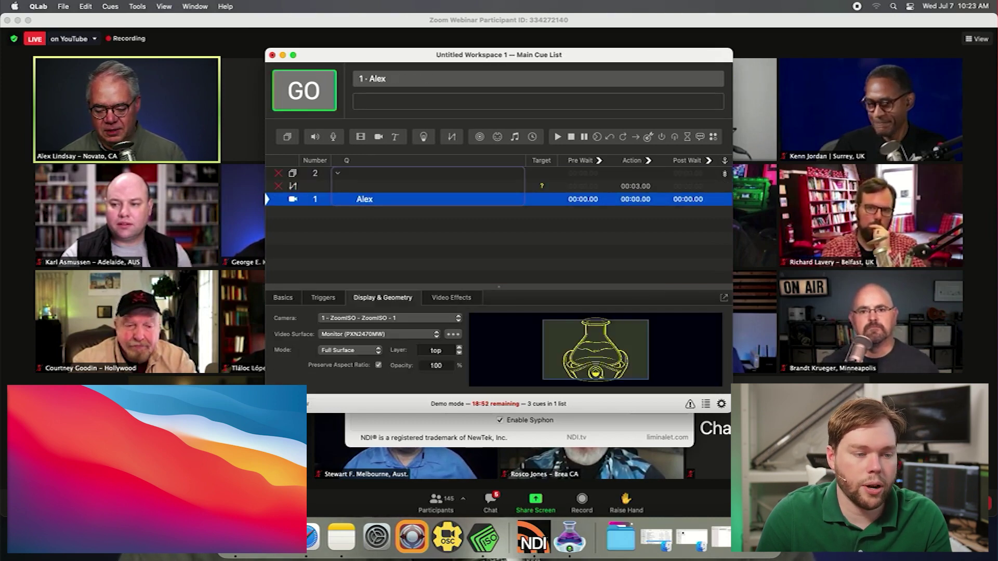
click(436, 366)
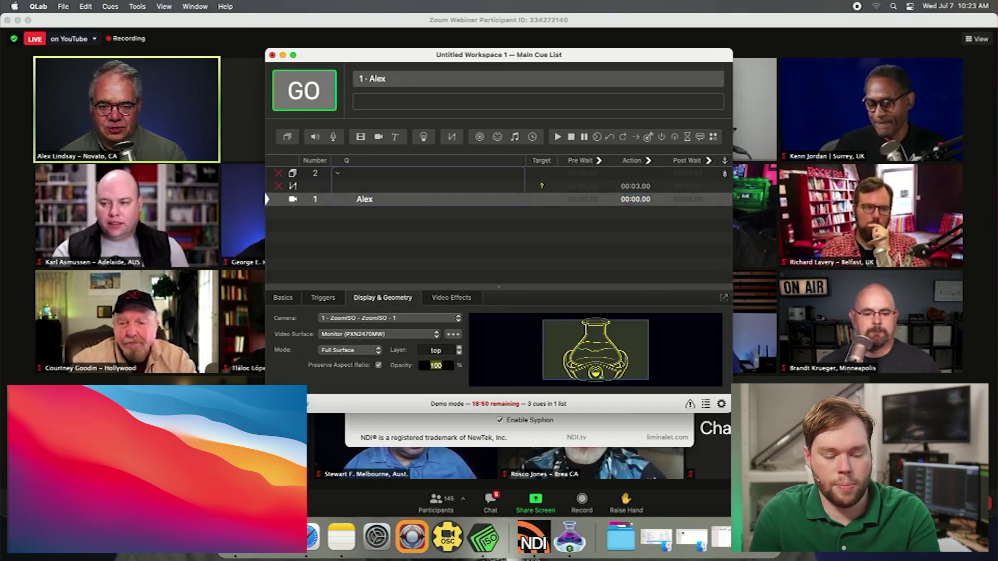
Set the fade cue's target to camera cue 1
click(416, 186)
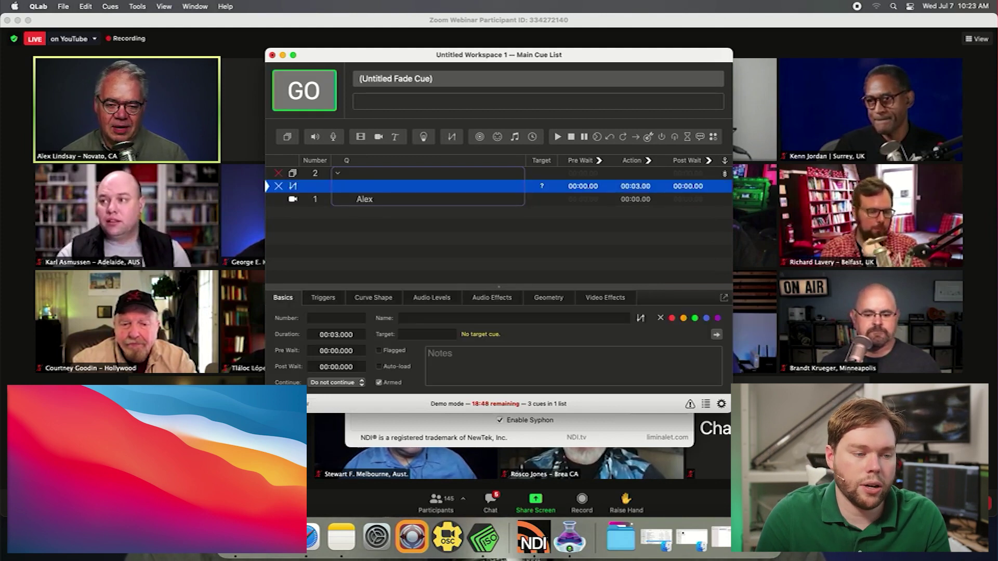
click(427, 335)
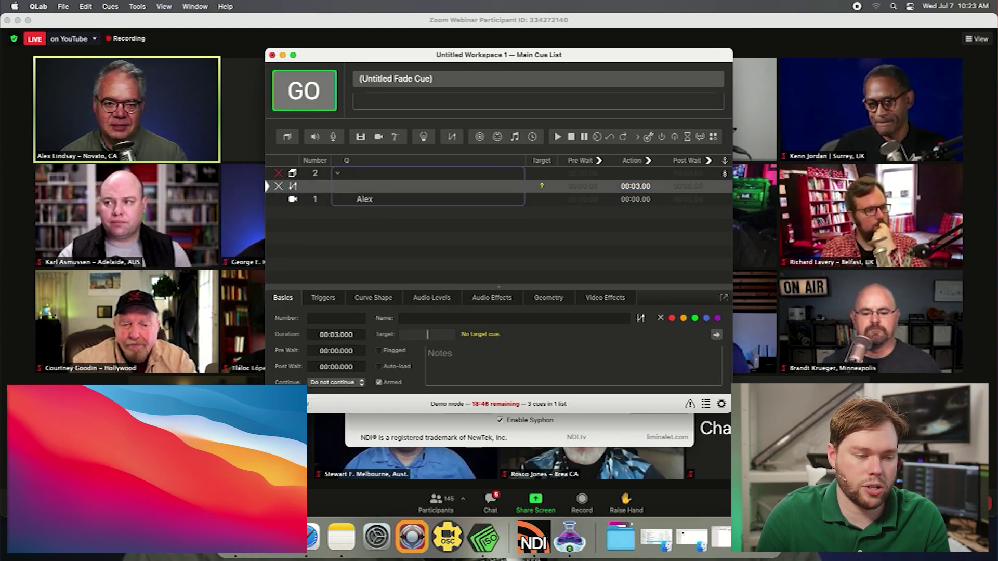
text(1)
key(Return)
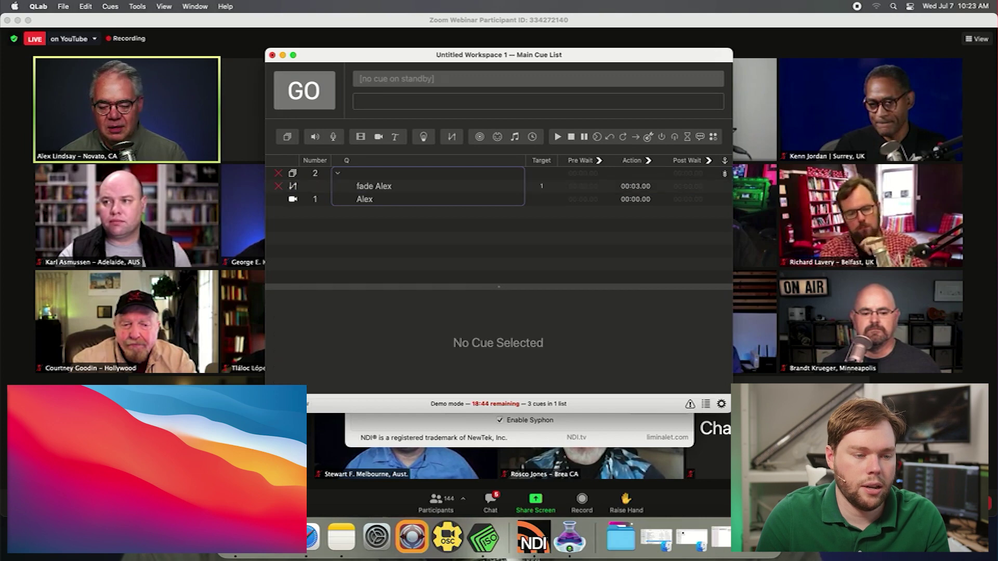
Set the fade cue's duration to 00:02.000
click(374, 187)
click(428, 298)
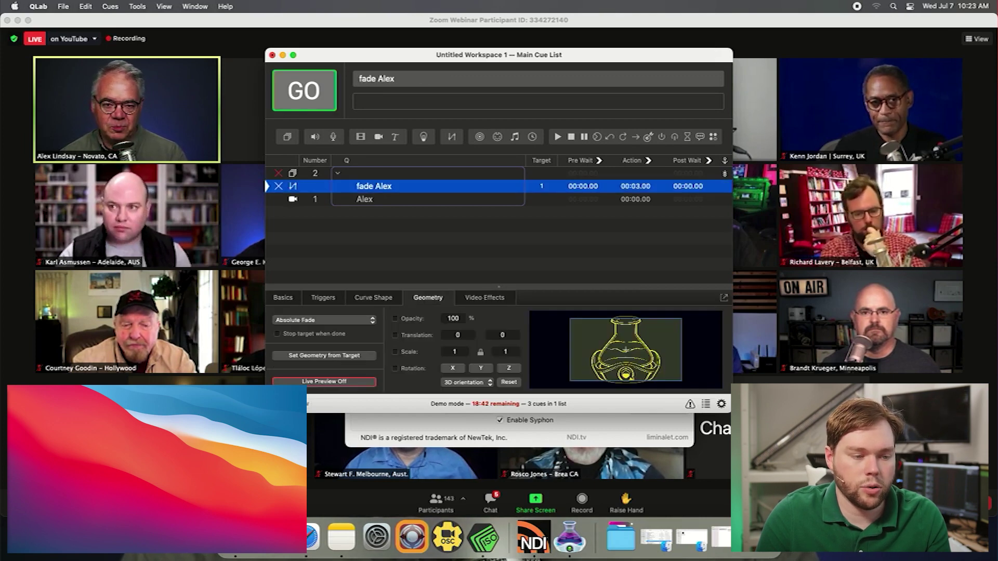
key(Escape)
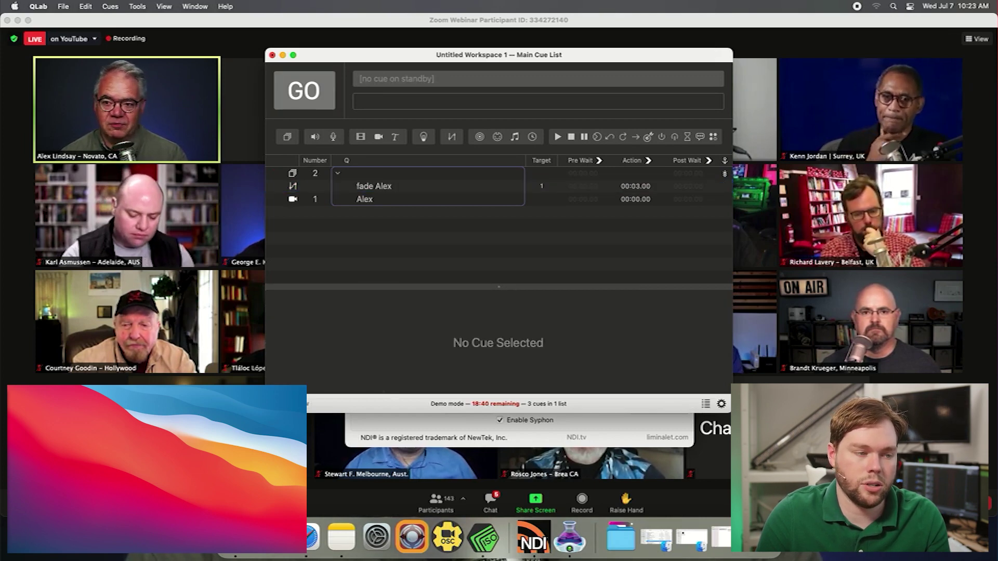
click(374, 187)
click(282, 297)
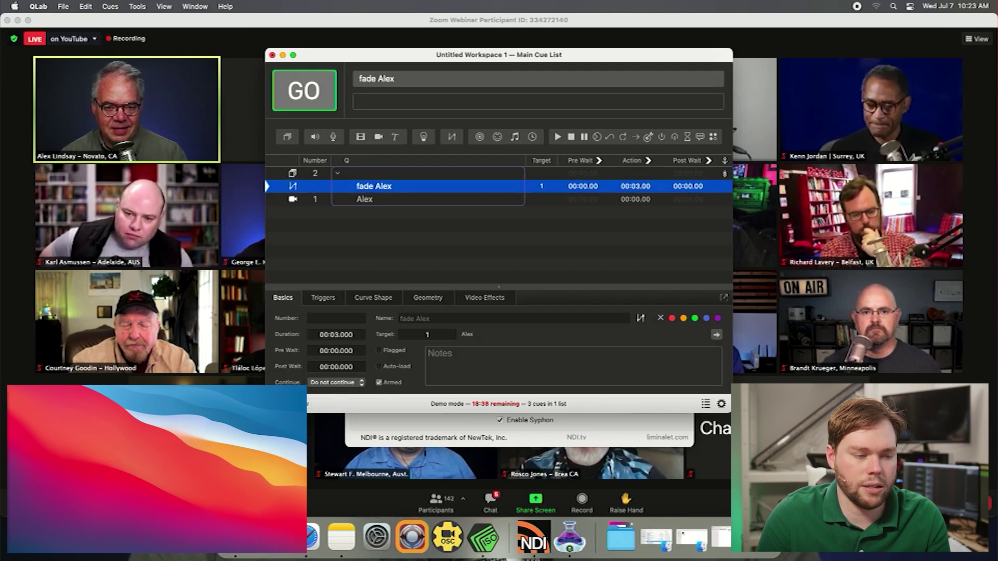
click(337, 335)
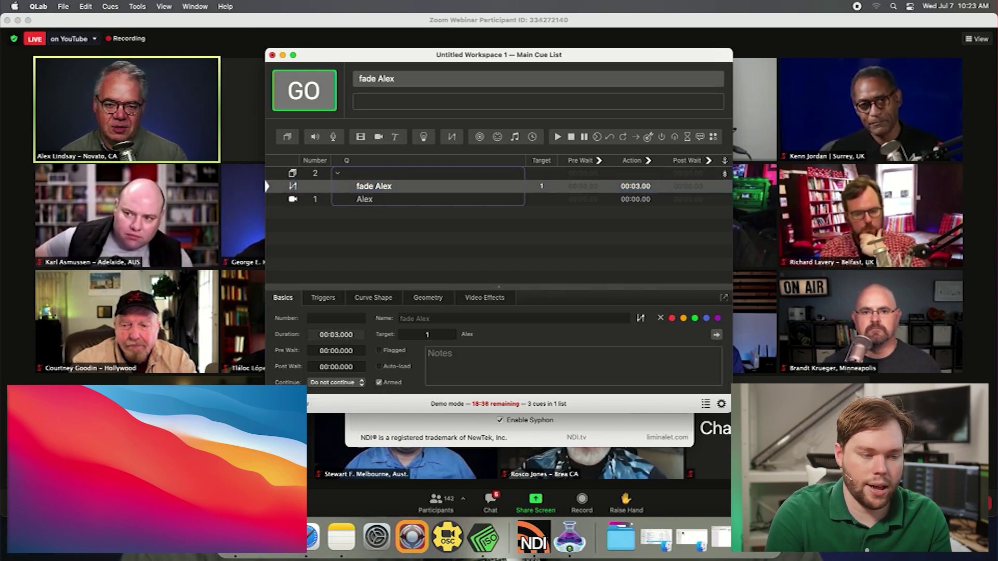
key(Return)
Set group cue 2 to Timeline mode so all its children start together
click(315, 173)
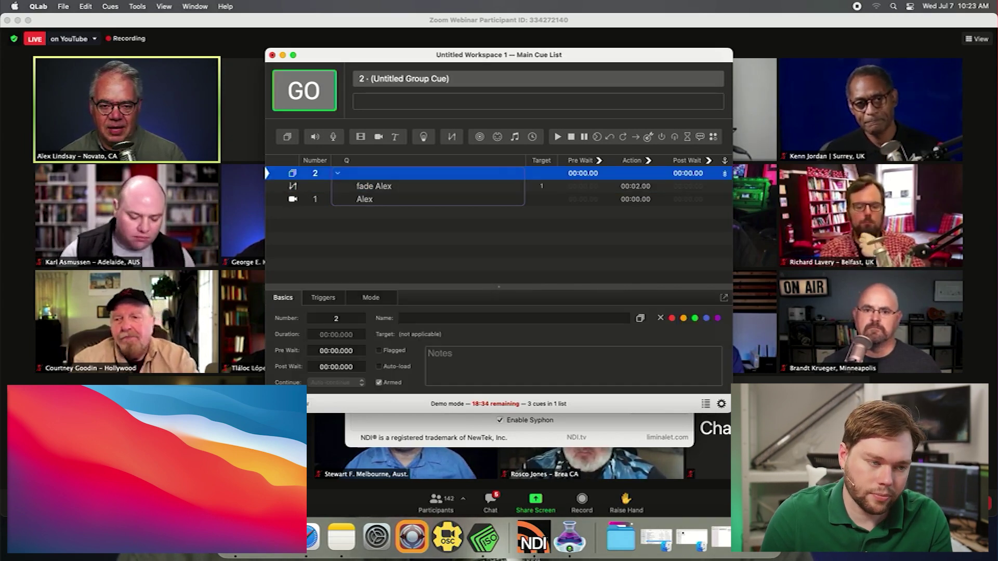
click(370, 298)
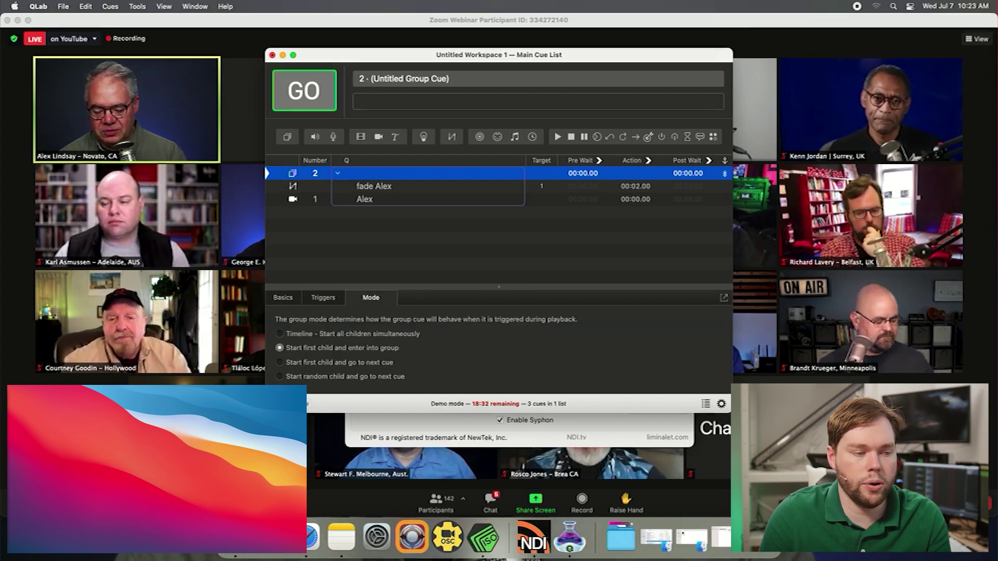
click(280, 334)
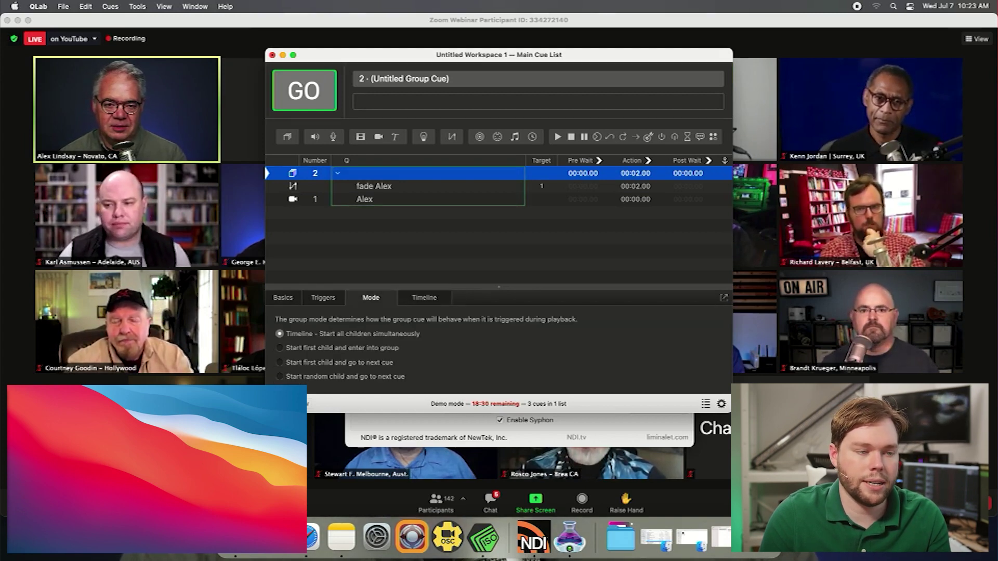
click(283, 297)
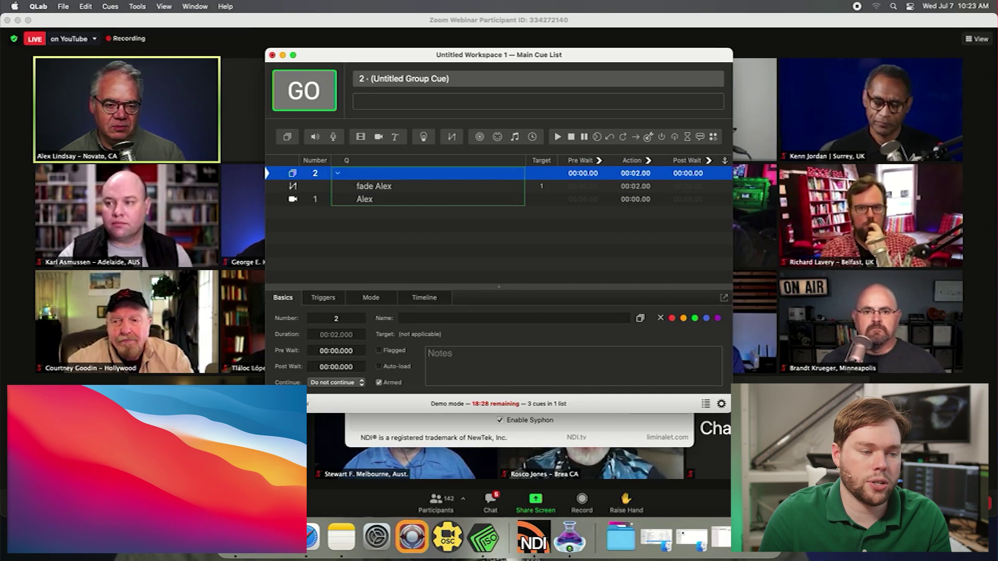
Name the group 'Fade in' plus the participant's name and run it to fade the video in
click(402, 318)
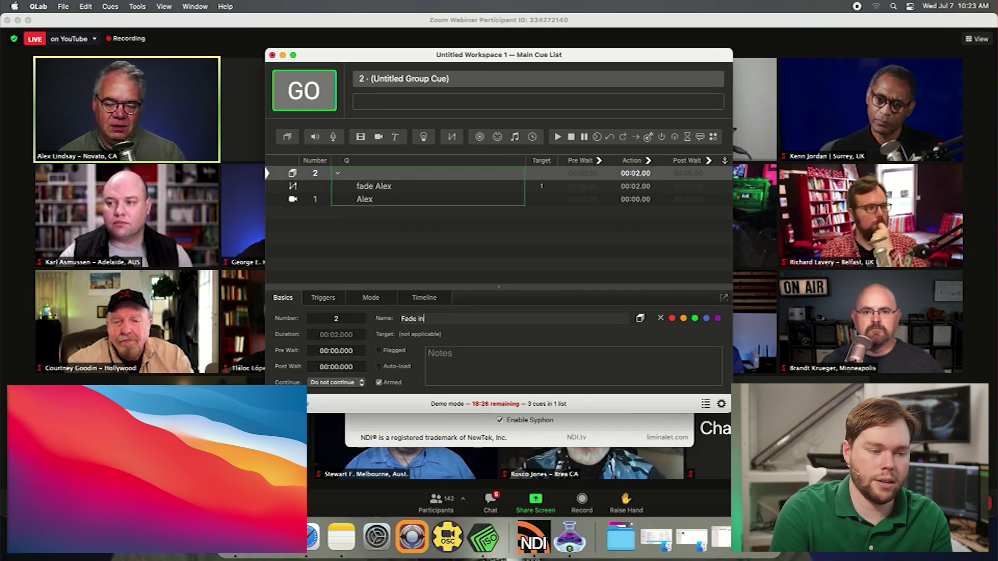
text(Fade in Alex)
key(Return)
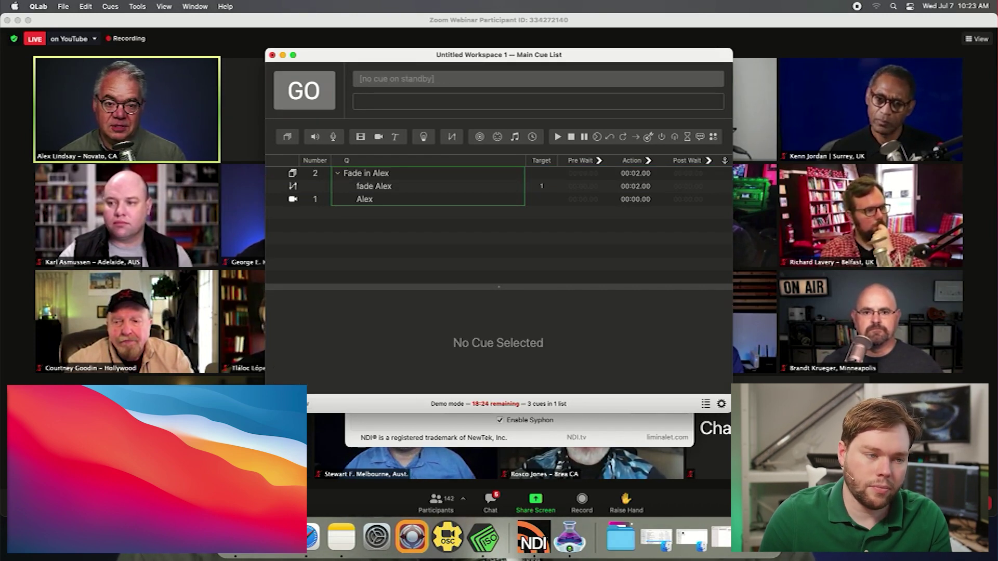
click(378, 176)
key(space)
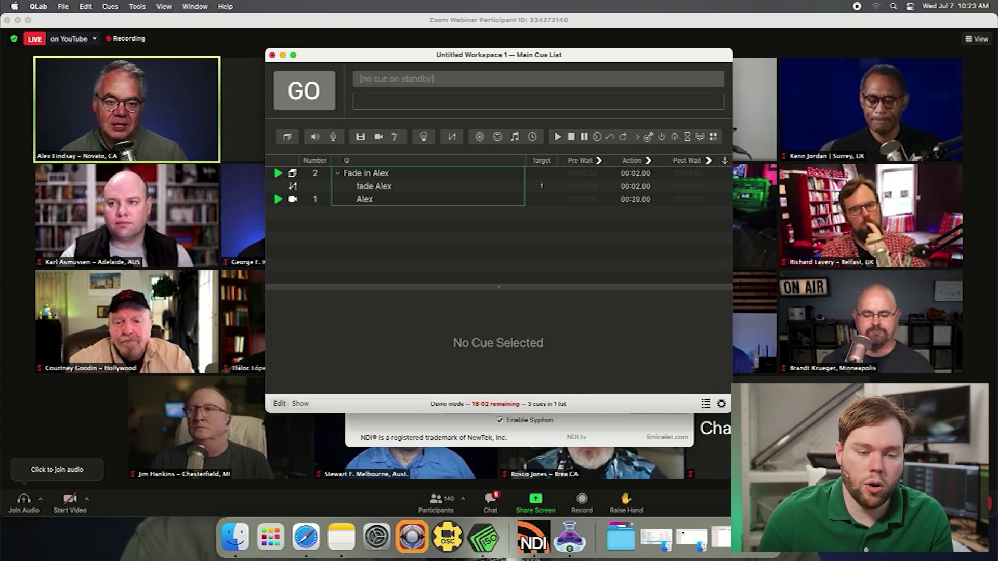
Name network patch 1 'ZoomISO' and set its port to 9090
key(super+comma)
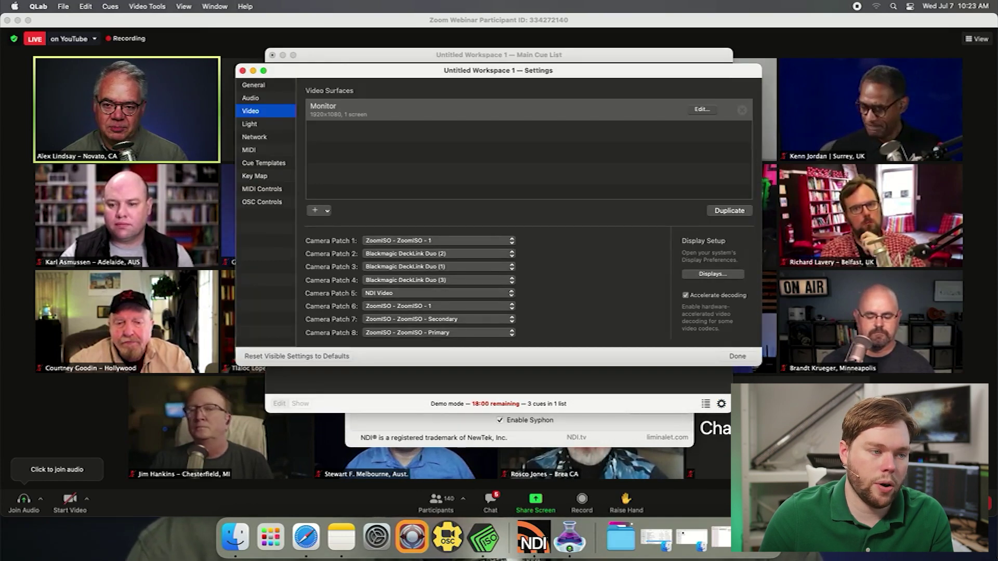
click(254, 137)
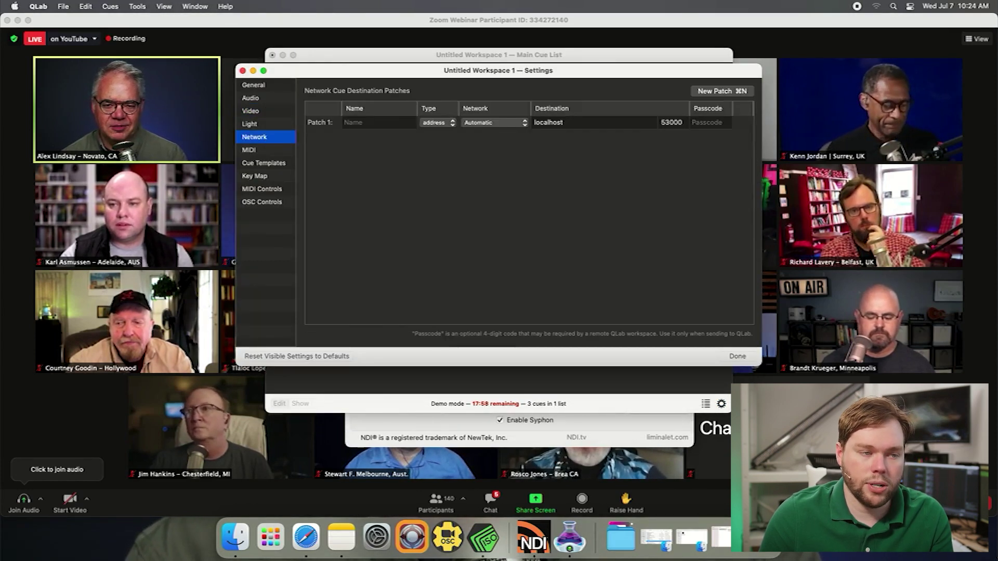
click(361, 124)
text(Zoom)
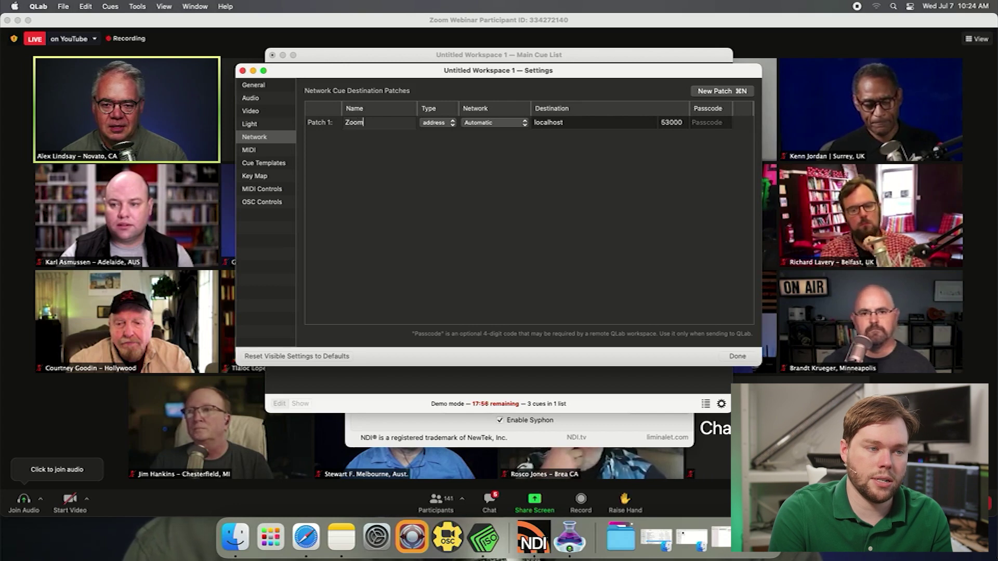
text(ISO)
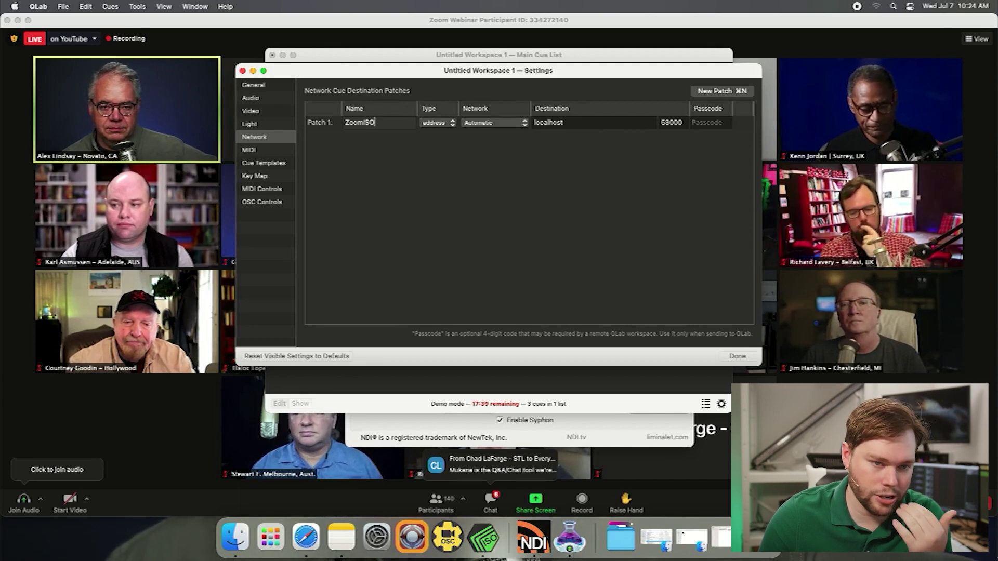
double_click(672, 123)
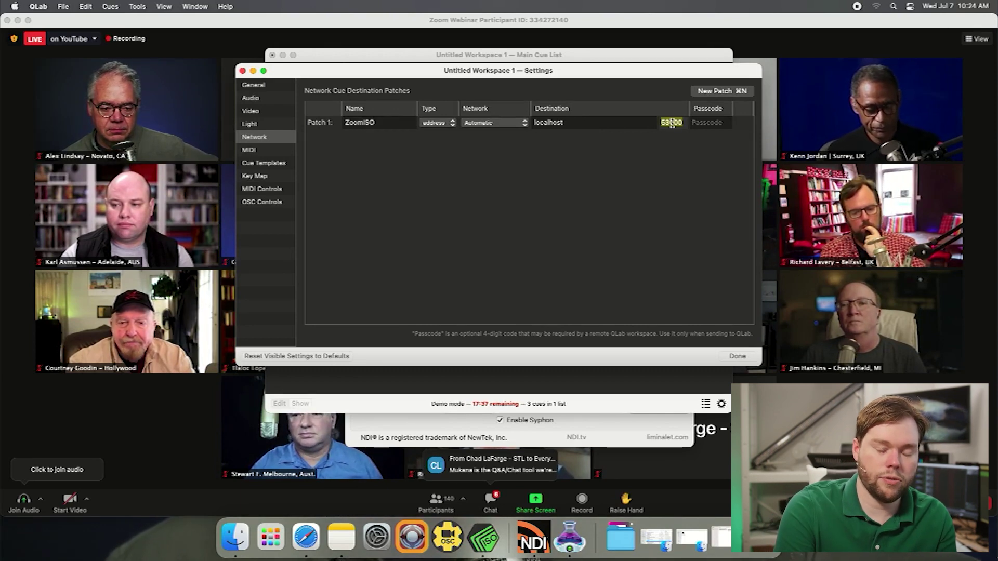
text(9090)
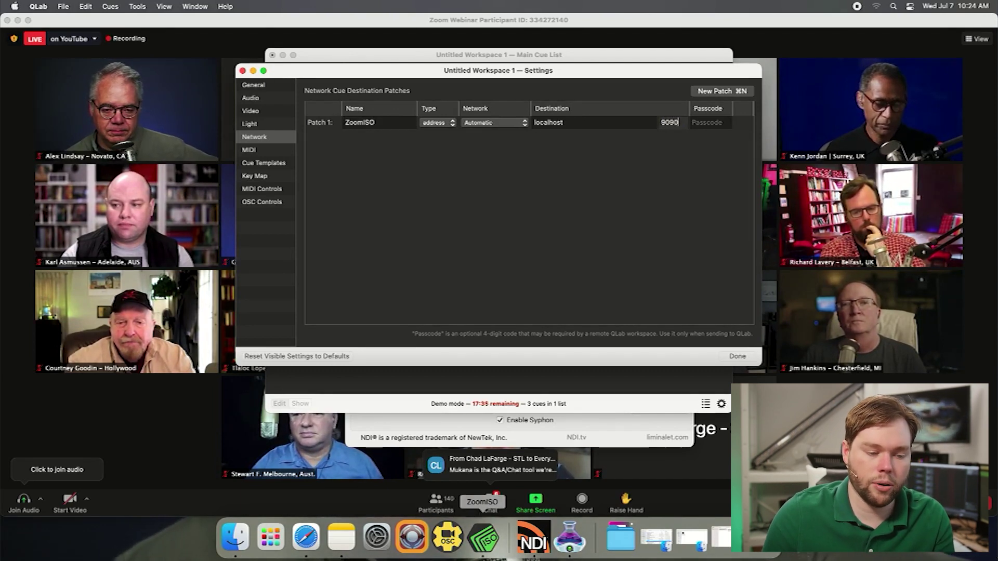
right_click(483, 538)
Confirm ZoomISO's OSC Settings receive on port 9090, then return to QLab
click(510, 476)
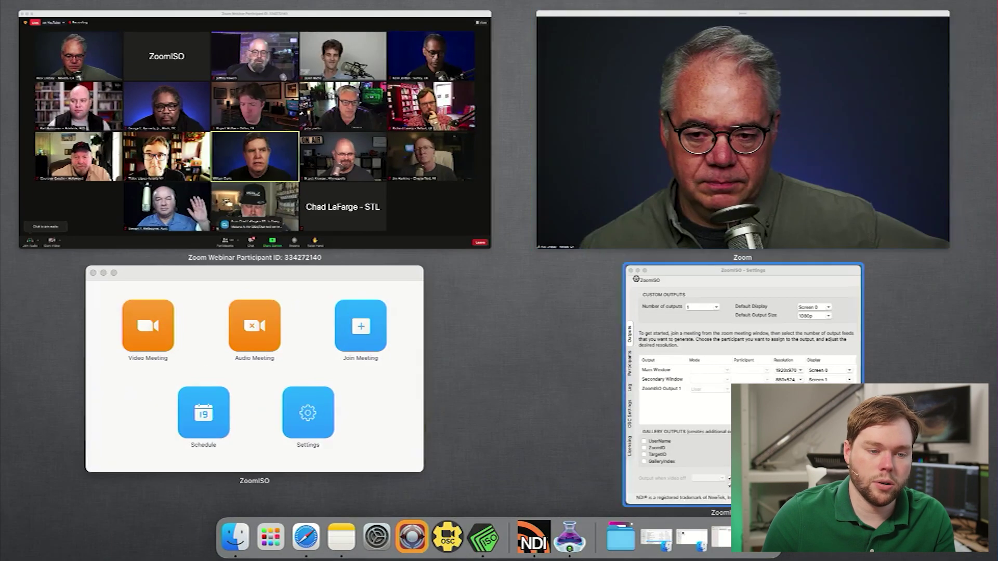
click(773, 401)
click(357, 316)
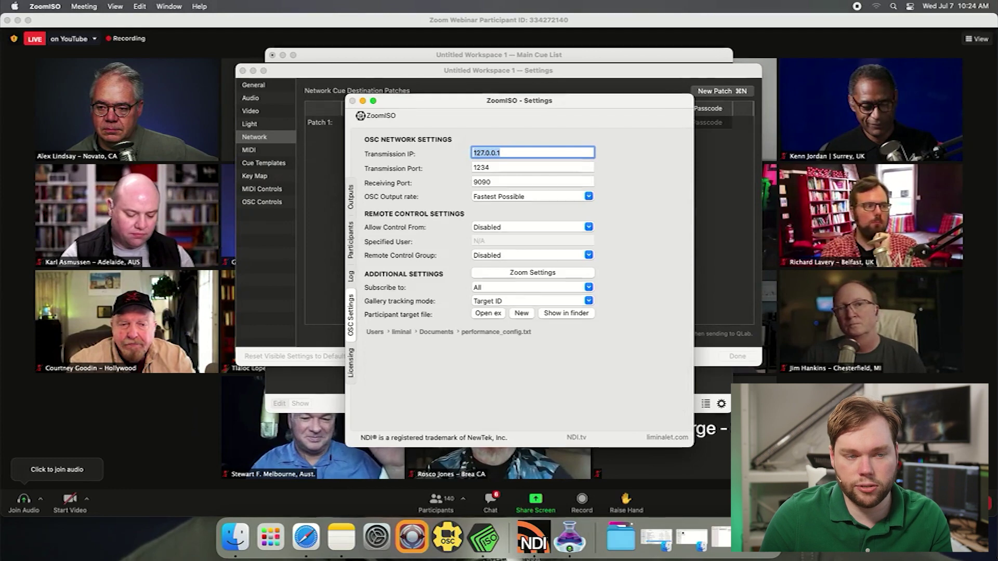
key(super+Tab)
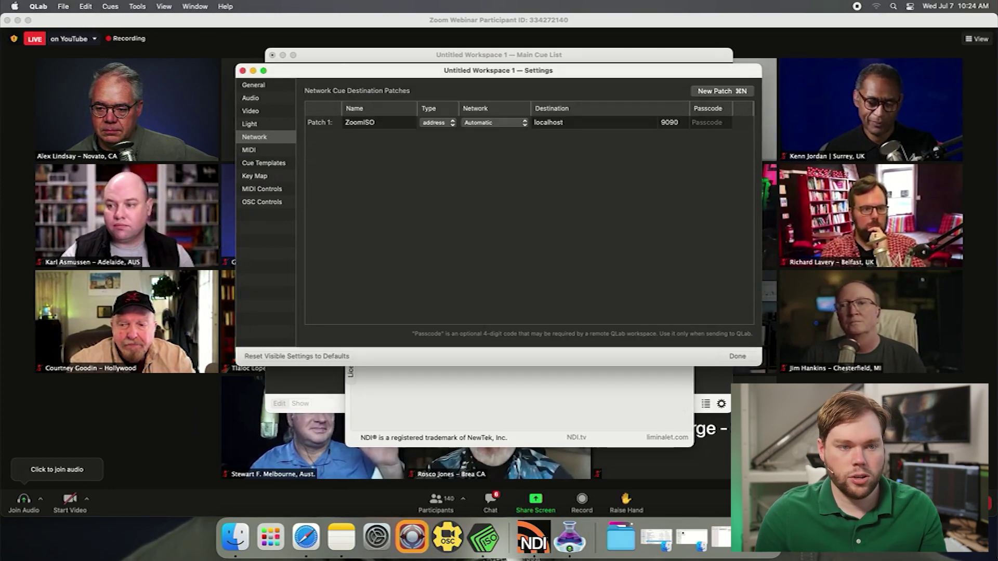
Add network cue 3 sending to destination 1 - ZoomISO
key(Return)
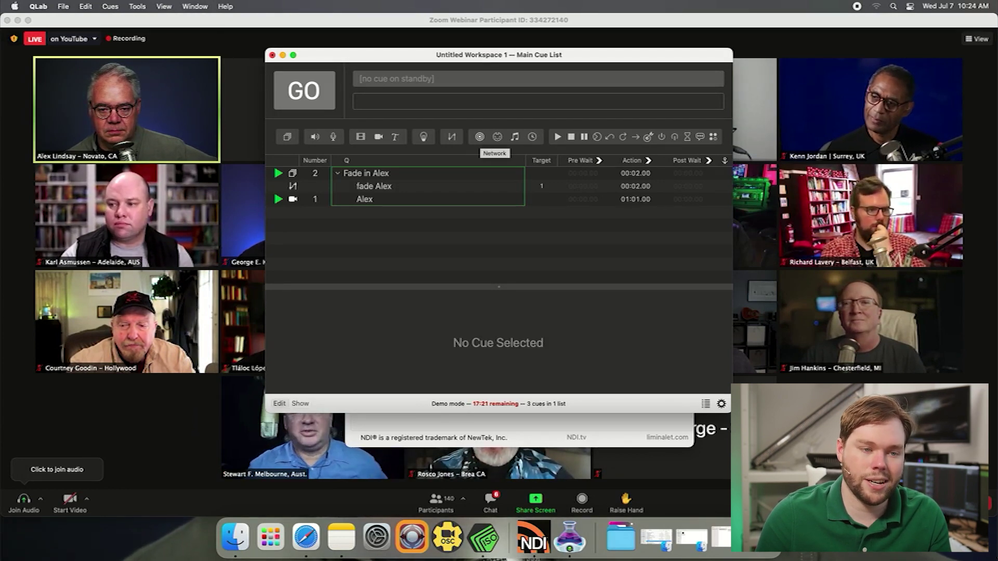
click(479, 137)
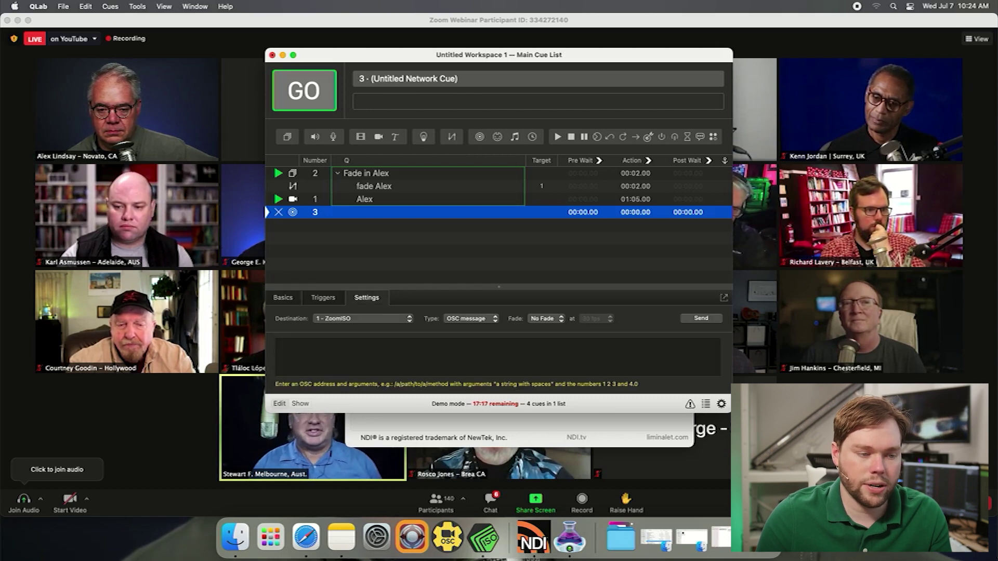
click(367, 298)
click(359, 319)
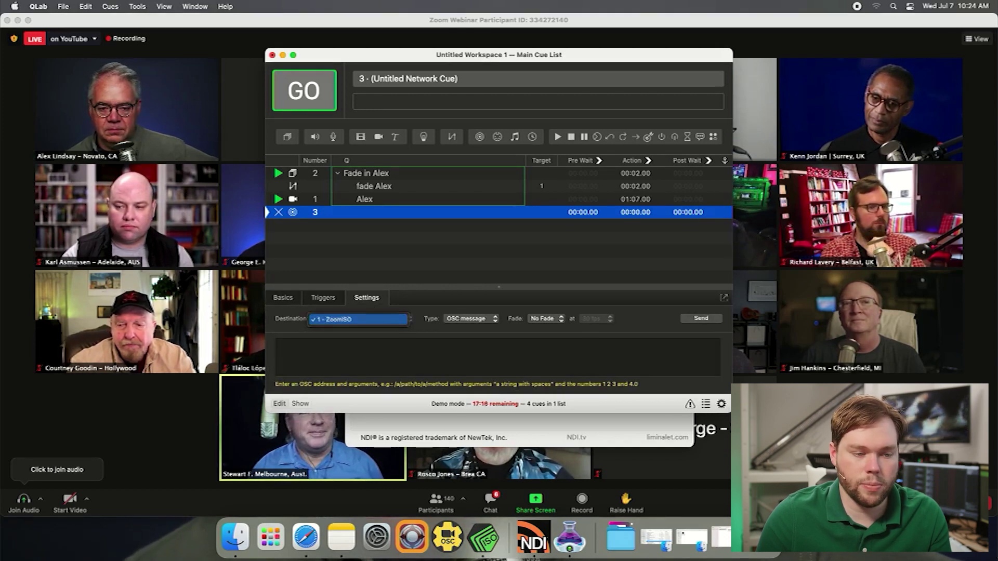
click(358, 319)
Enter the OSC address /zoom/userName/outputISO in the cue's message
click(280, 346)
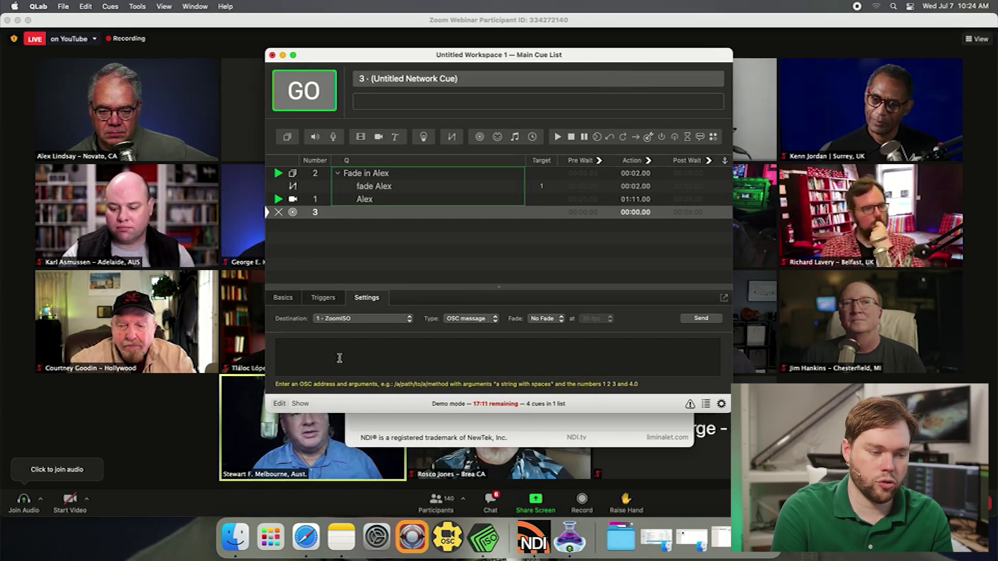
text(/zoom)
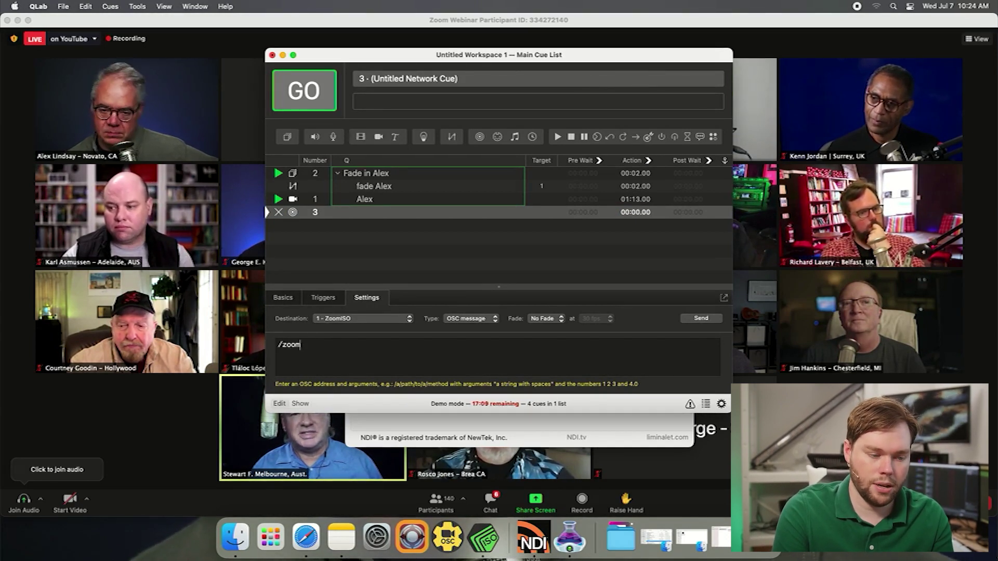
text(/userName)
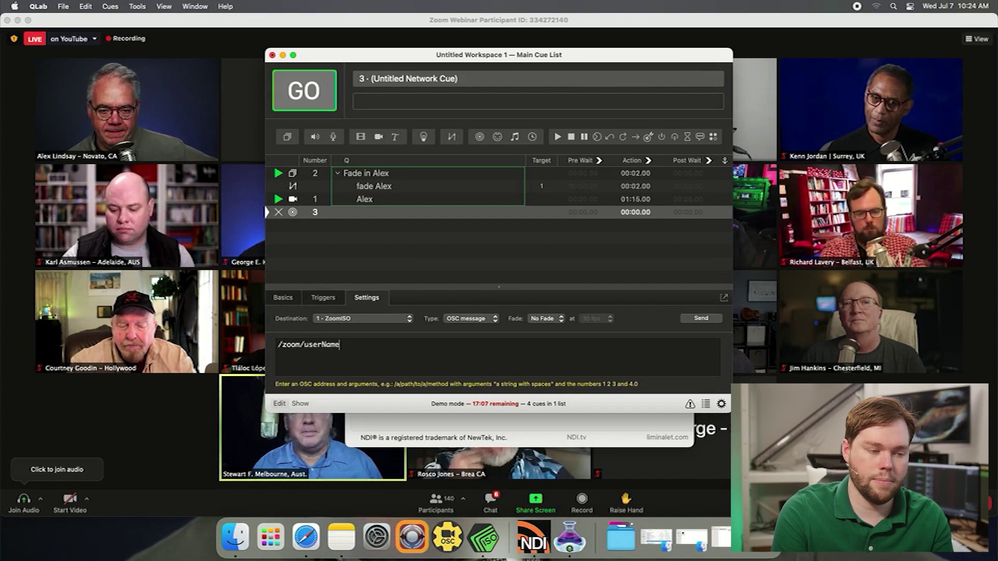
text(/outputISO)
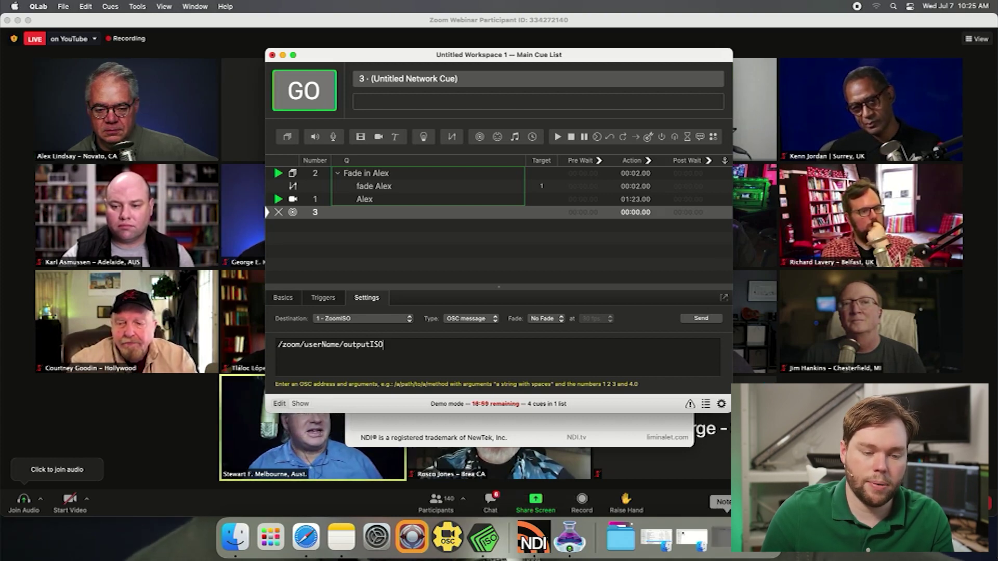
key(super+Tab)
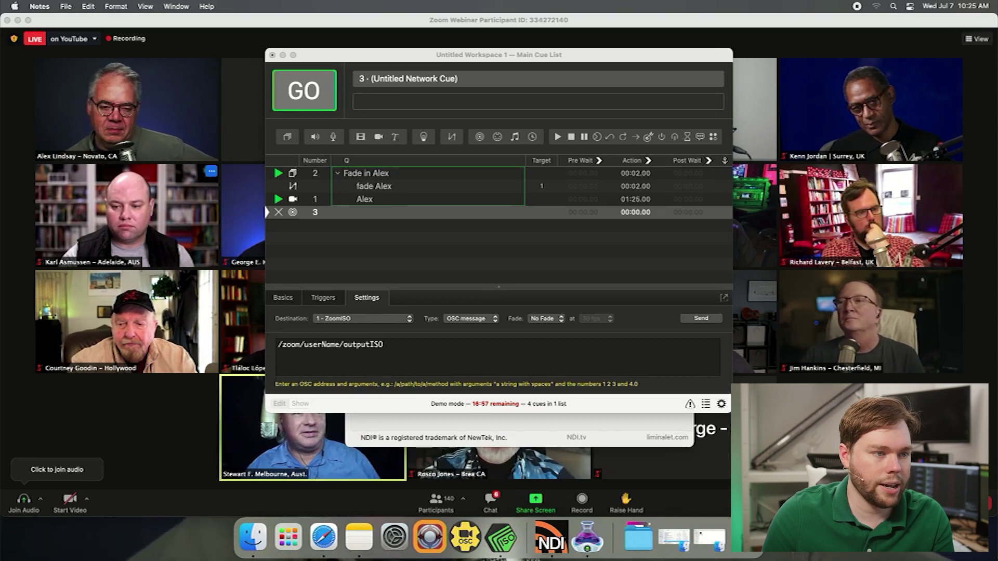
Append the participant's display name, pasted from the notes app, in quotes to cue 3's OSC message
key(super+Tab)
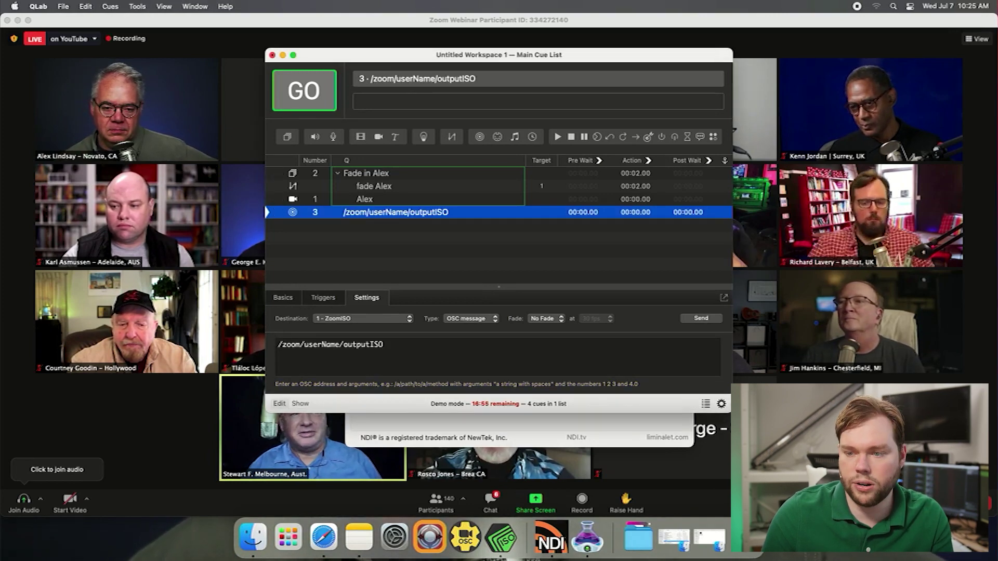
key(super+Tab)
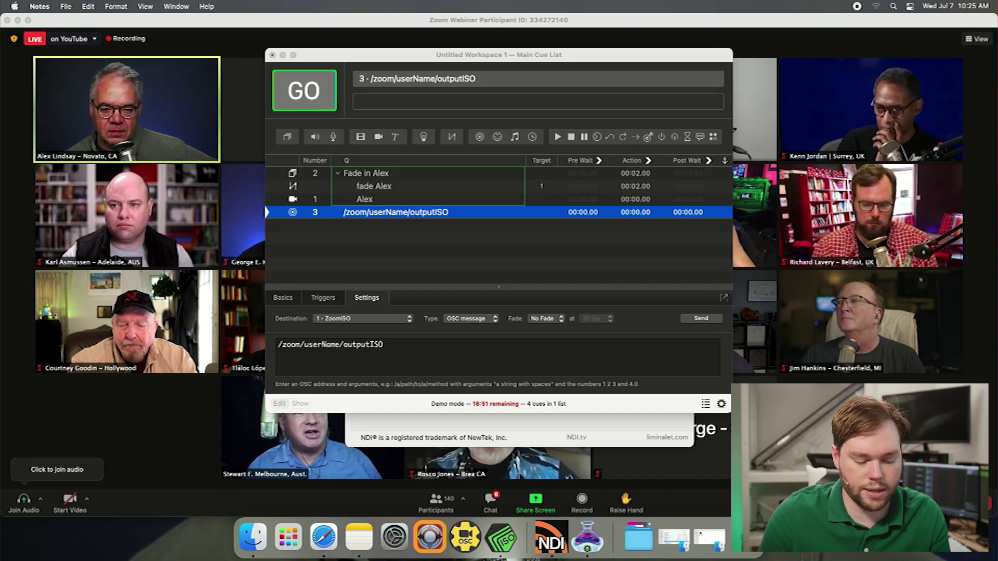
key(super+Tab)
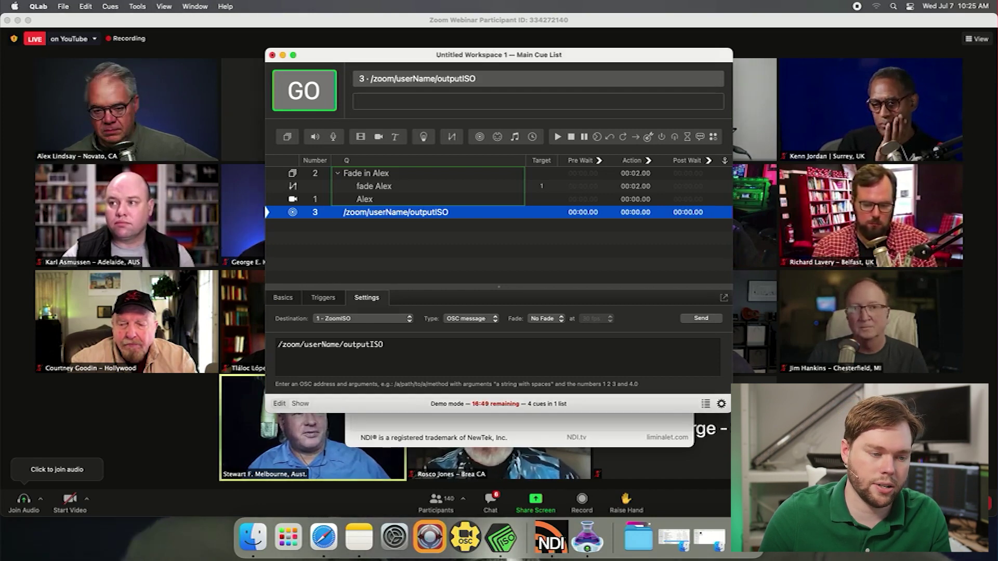
click(395, 345)
text(")
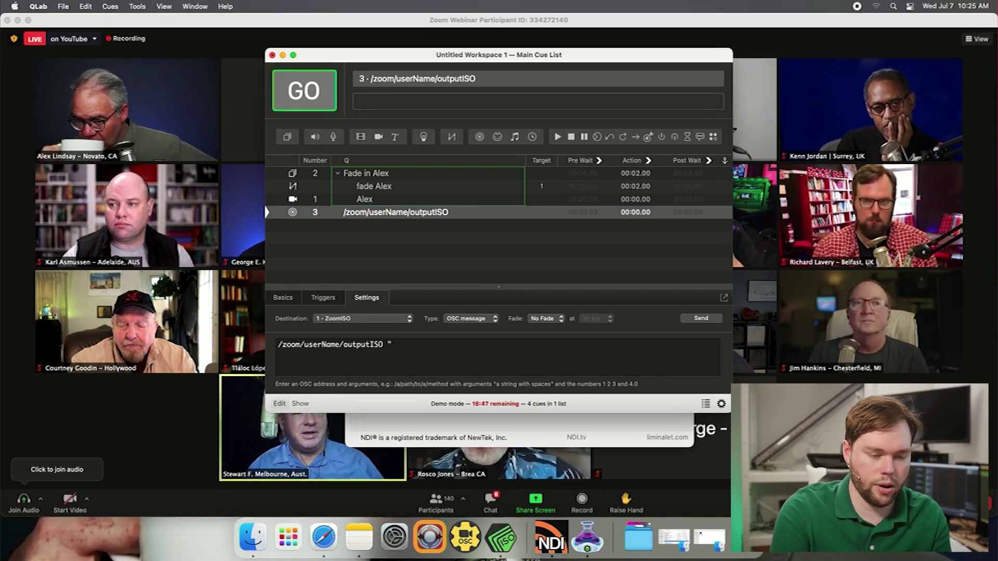
text(")
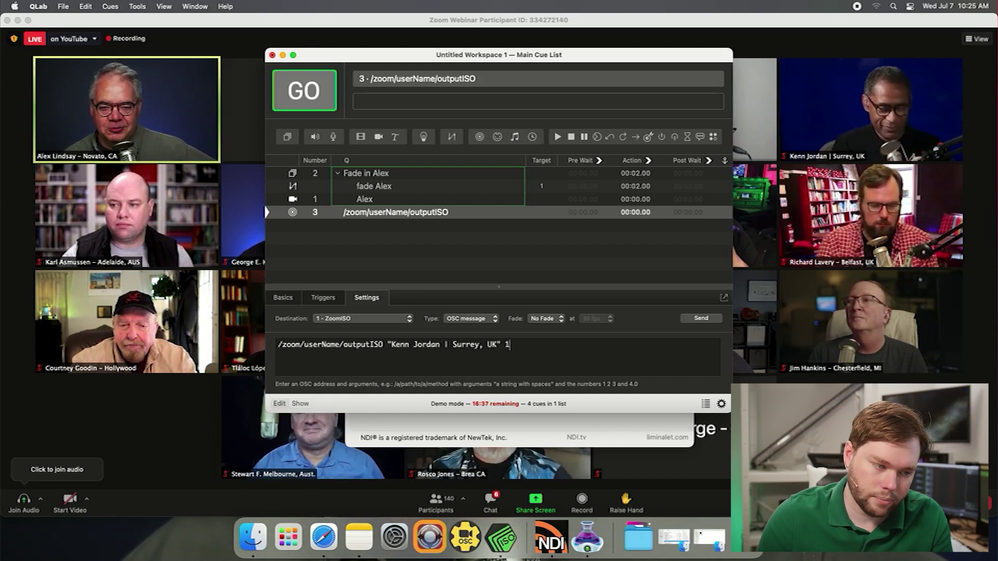
Commit the OSC message and rename cue 3 'Cut to' plus the participant's name
key(Escape)
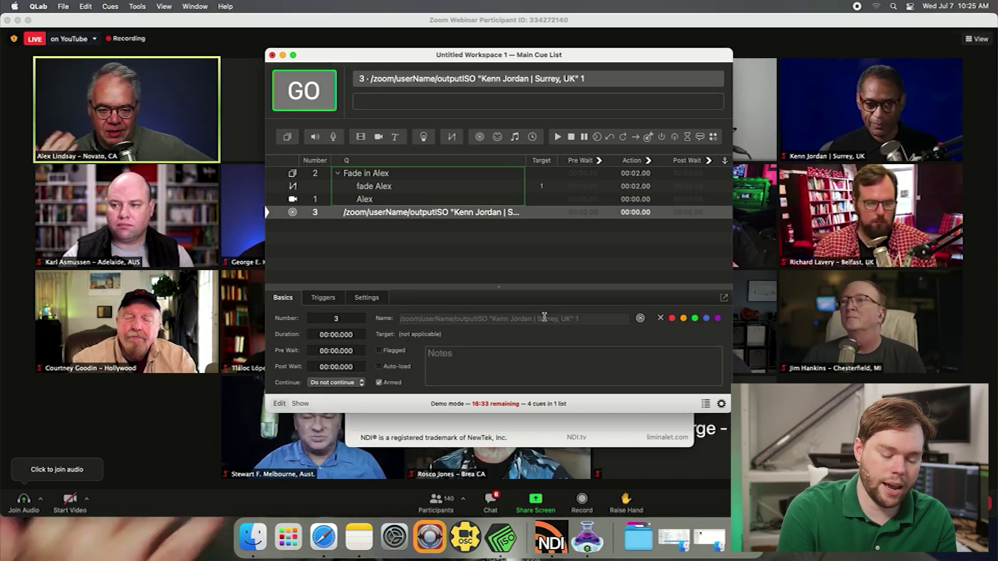
text(Cut to K)
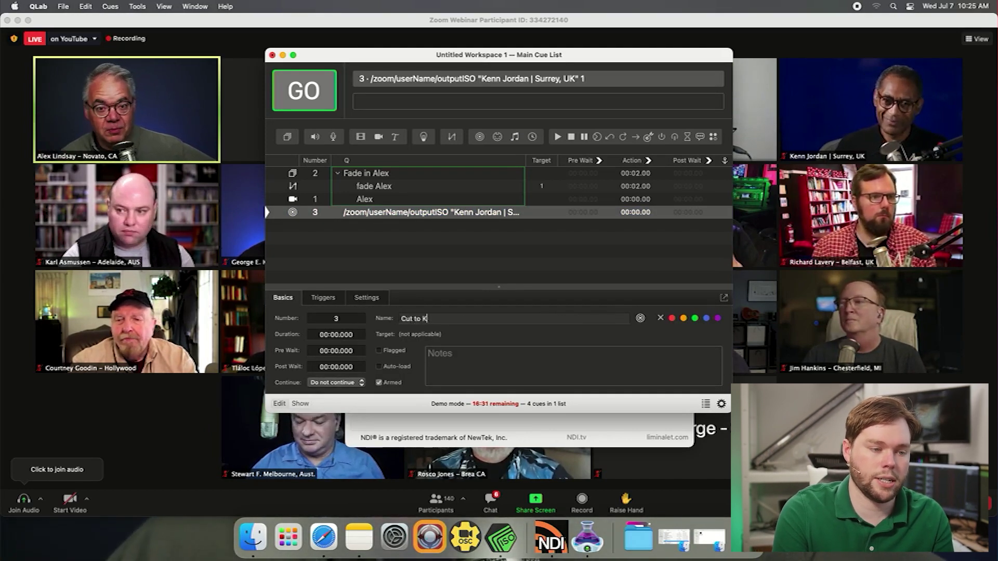
text(enn)
click(500, 250)
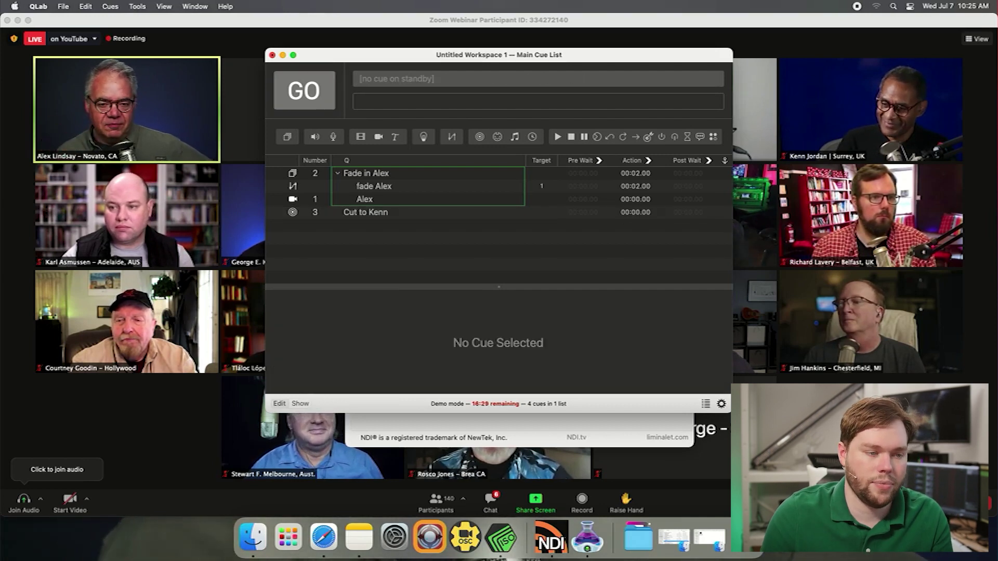
Fire the fade-in group cue, then the cut cue to switch participants
click(366, 212)
click(366, 173)
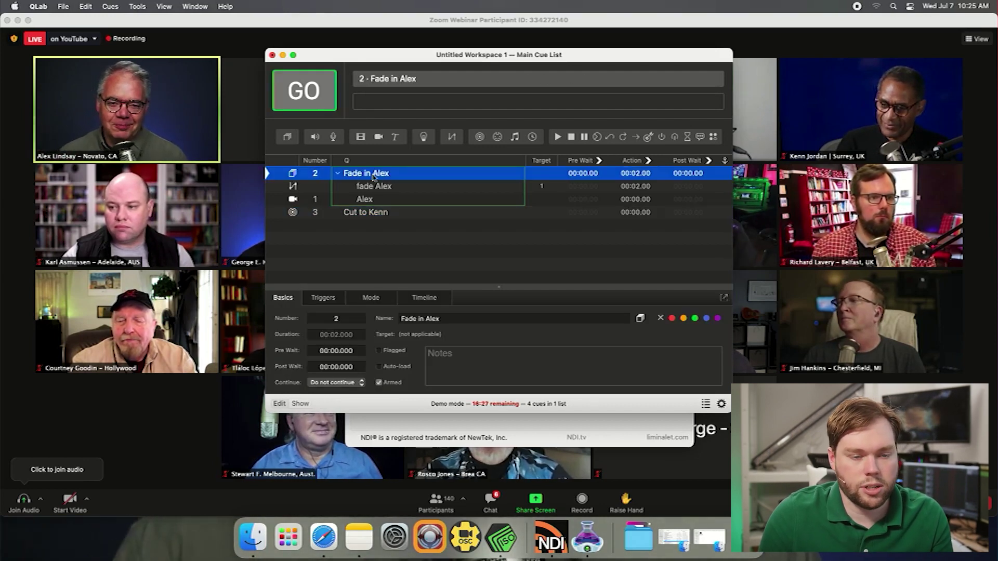
key(space)
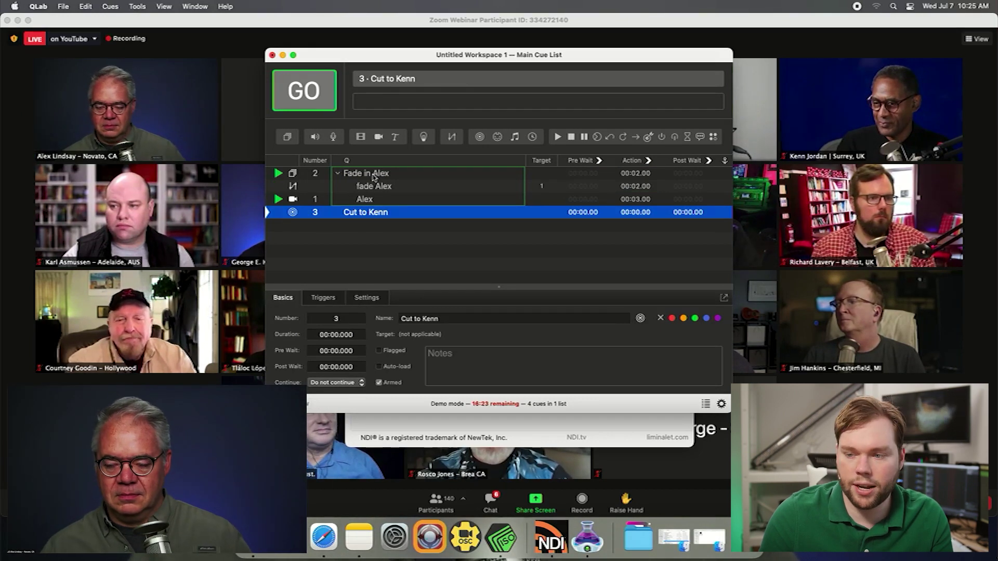
key(space)
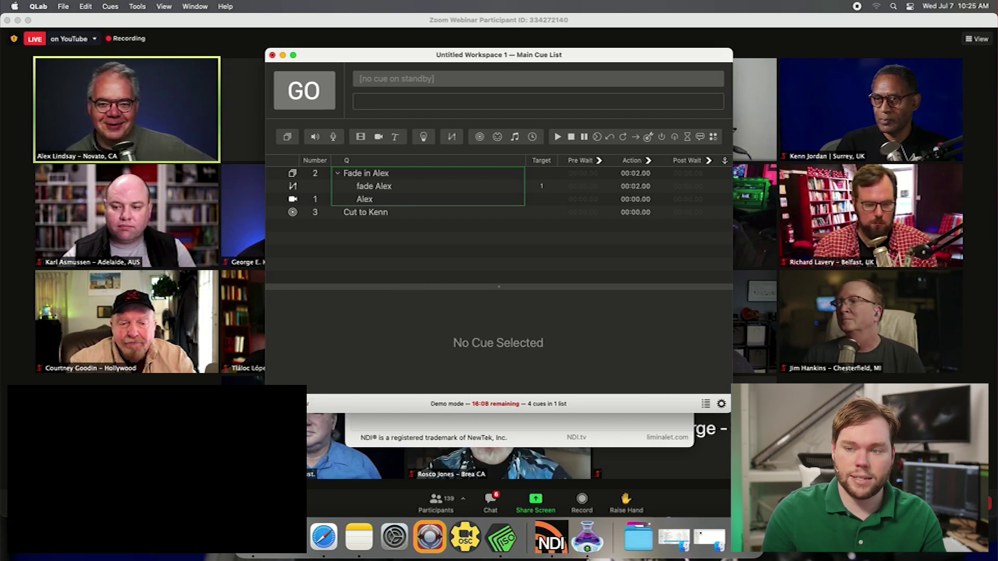
Fire the fade-in group cue again, then stop all playing cues
click(365, 212)
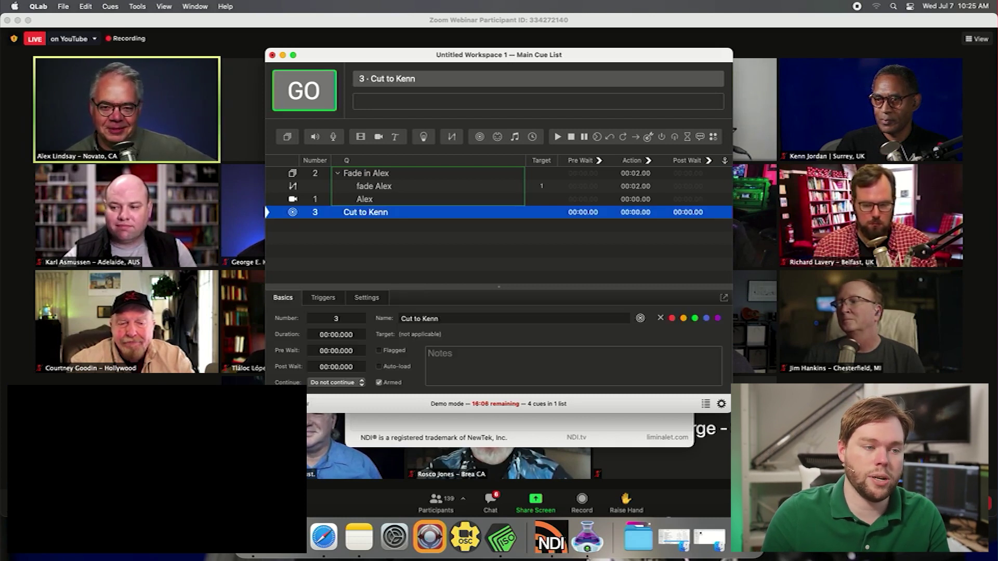
click(366, 173)
key(space)
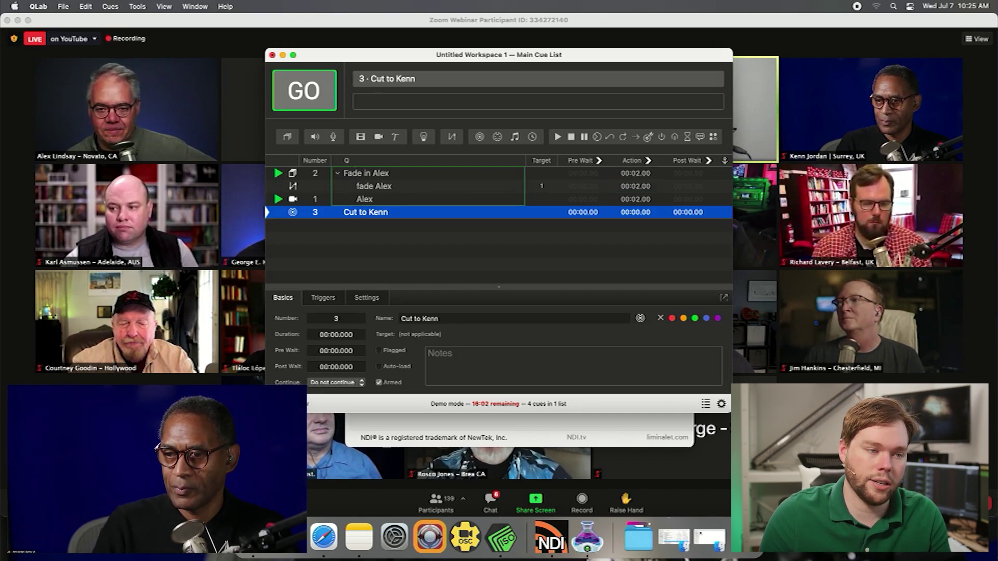
click(366, 173)
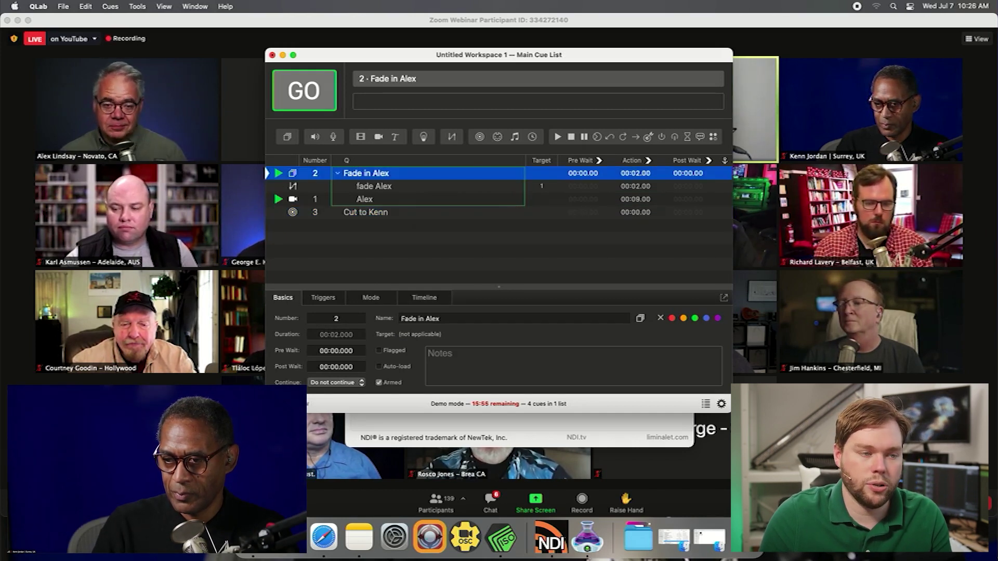
key(Escape)
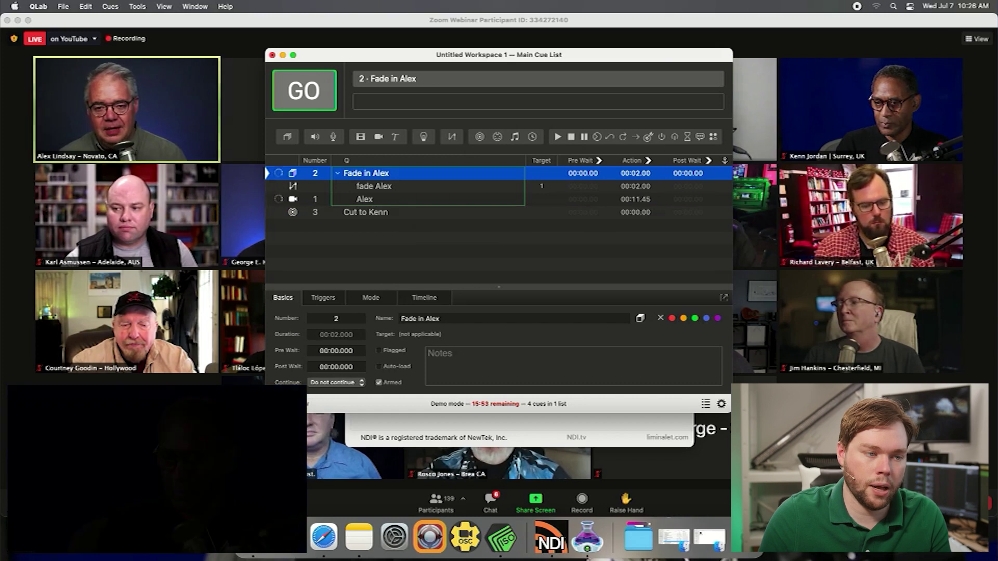
Insert a new network cue as the first cue inside the fade-in group
click(366, 173)
key(super+8)
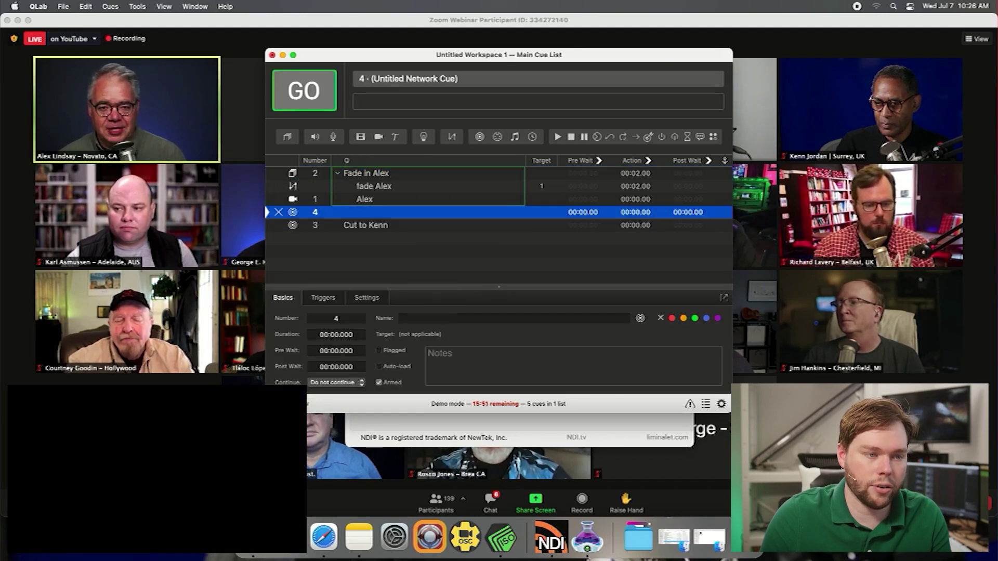
drag(315, 212, 332, 186)
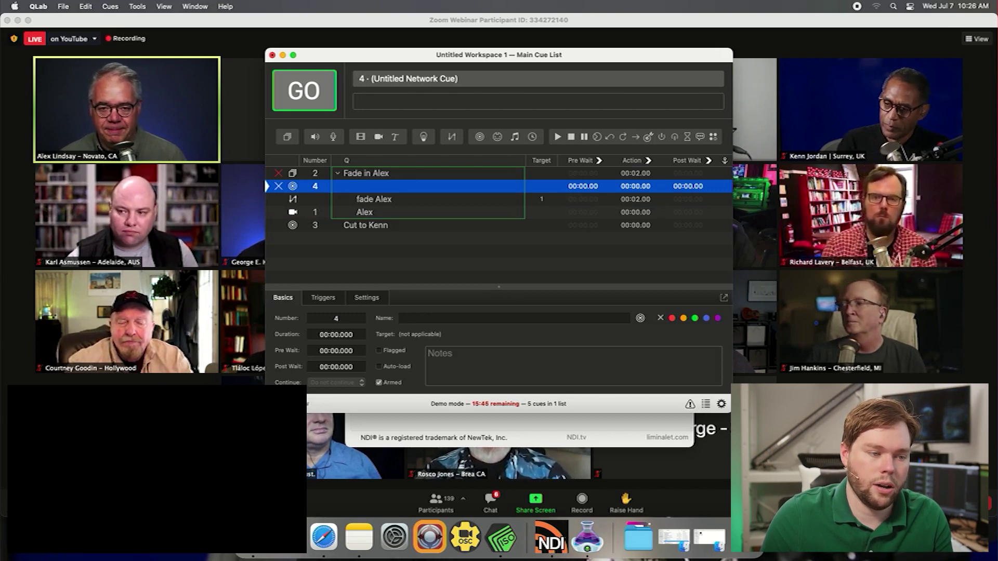
Enter the ZoomISO output OSC address with the first participant's quoted name and 1
click(366, 297)
click(329, 355)
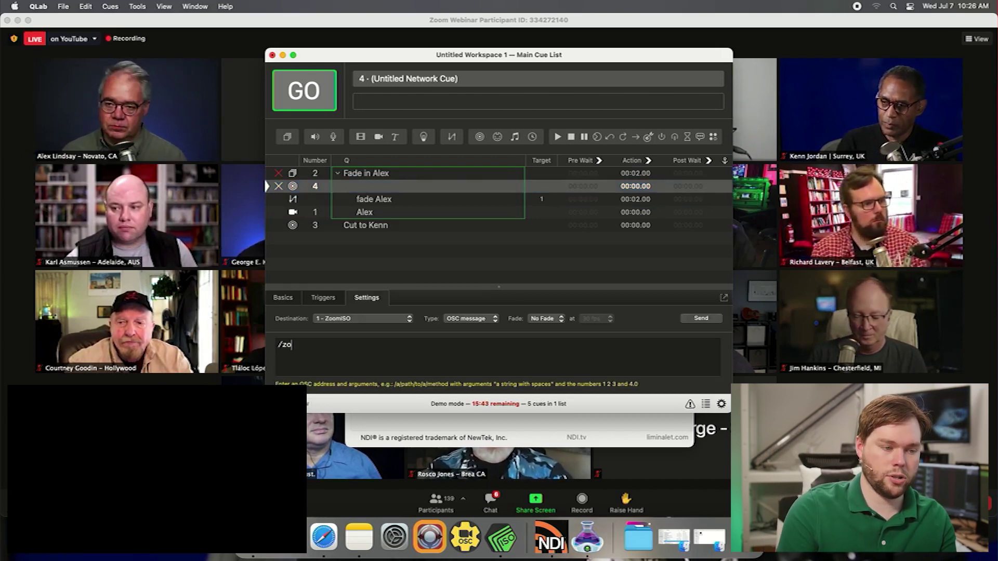
text(/zoonm)
key(BackSpace)
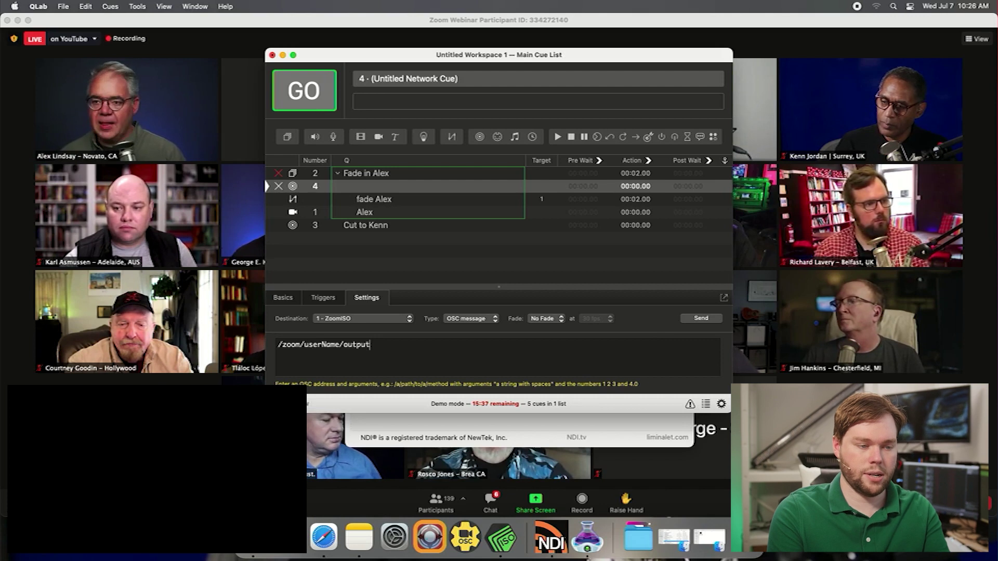
text(SO)
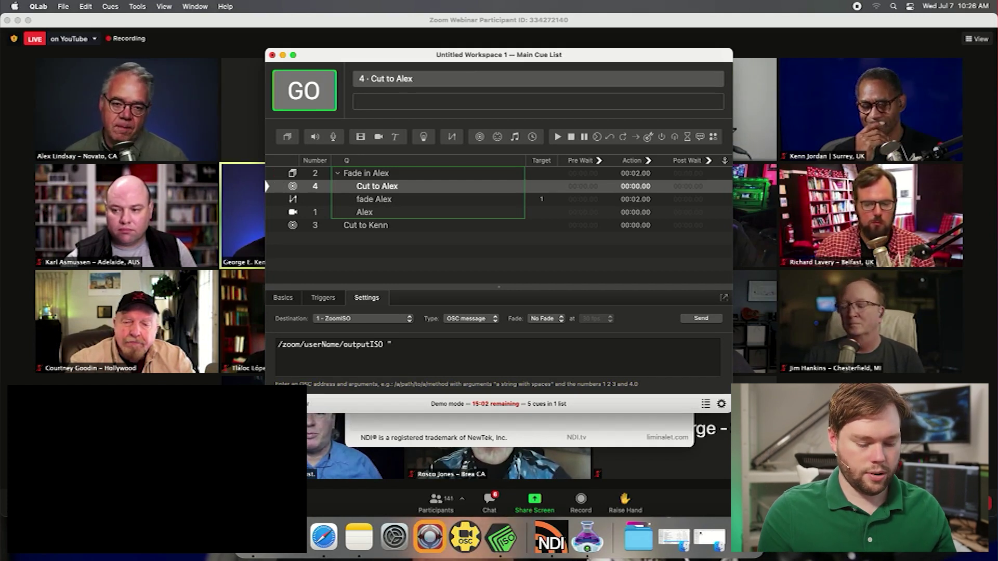
text("Alex Lindsay - Novato, CA" 1)
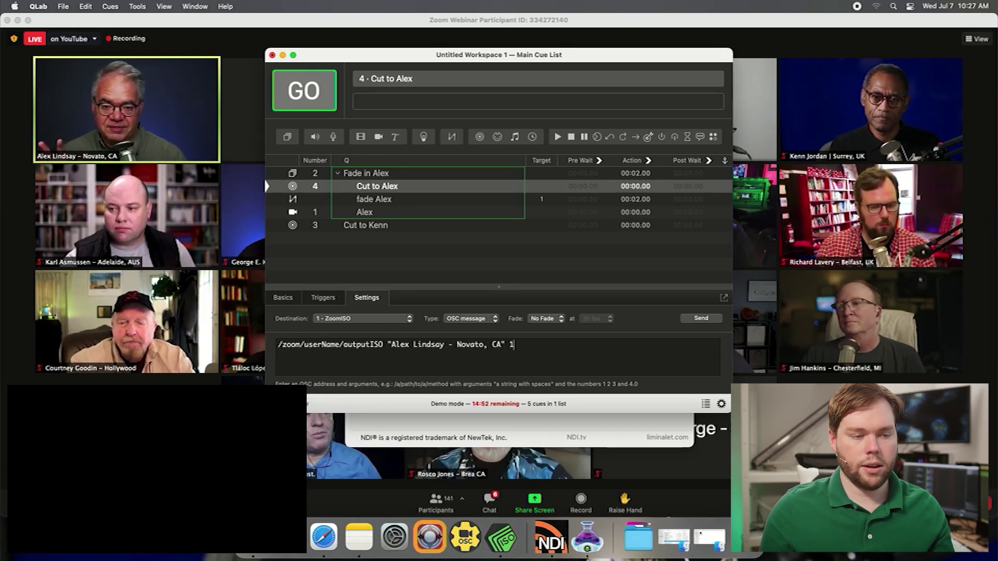
click(499, 255)
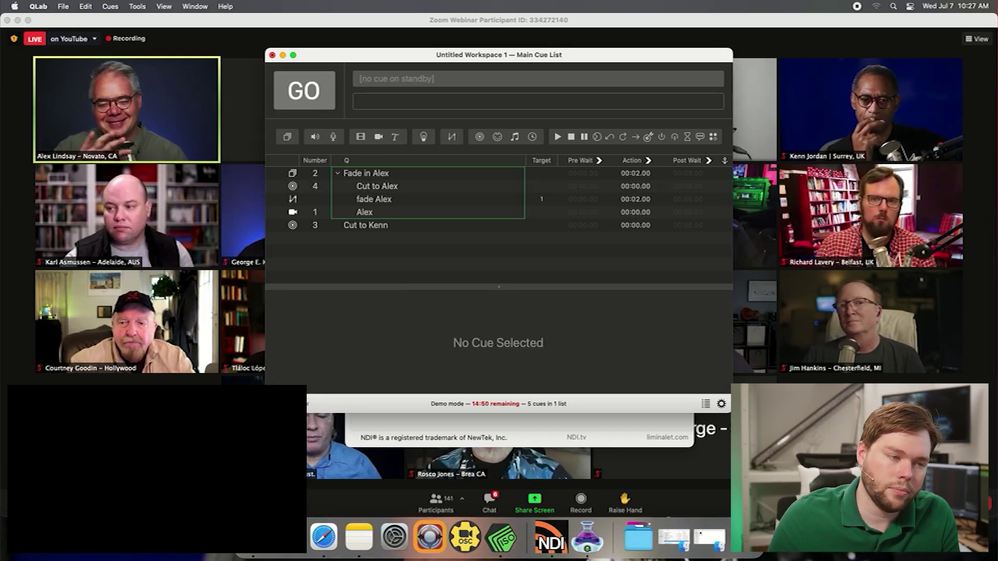
Run the fade-in group and the cut cue twice to verify repeatable switching
click(366, 173)
key(space)
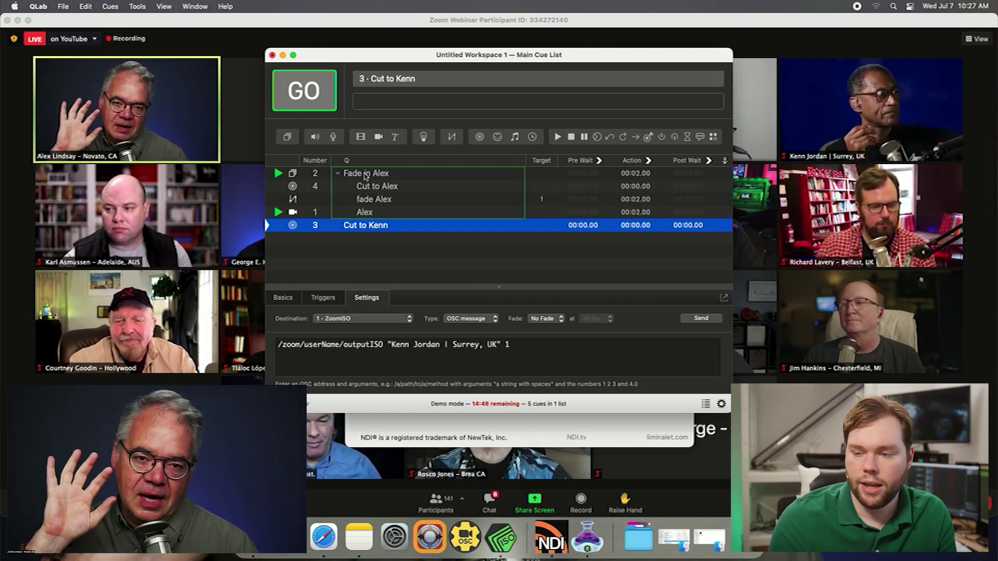
key(space)
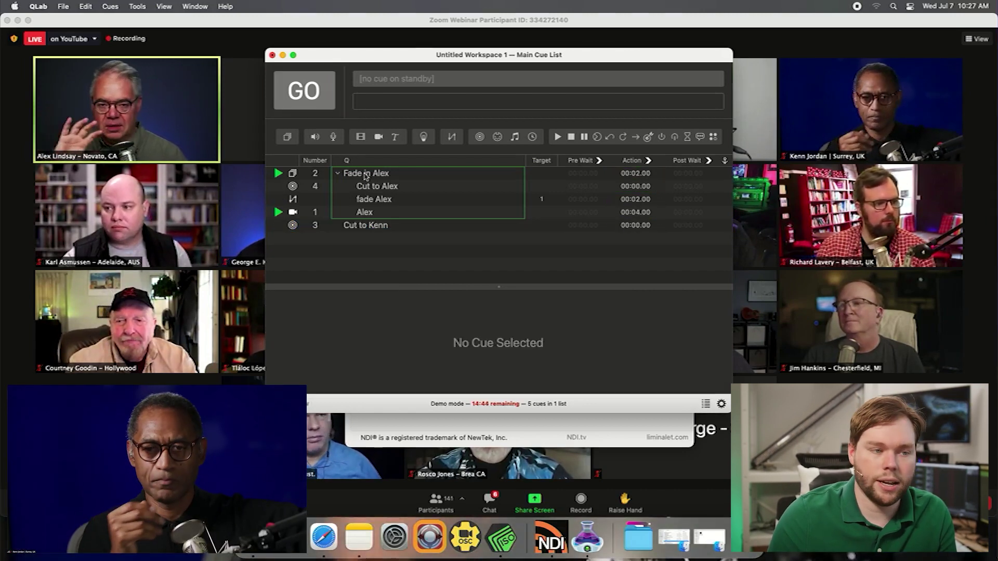
click(366, 177)
key(space)
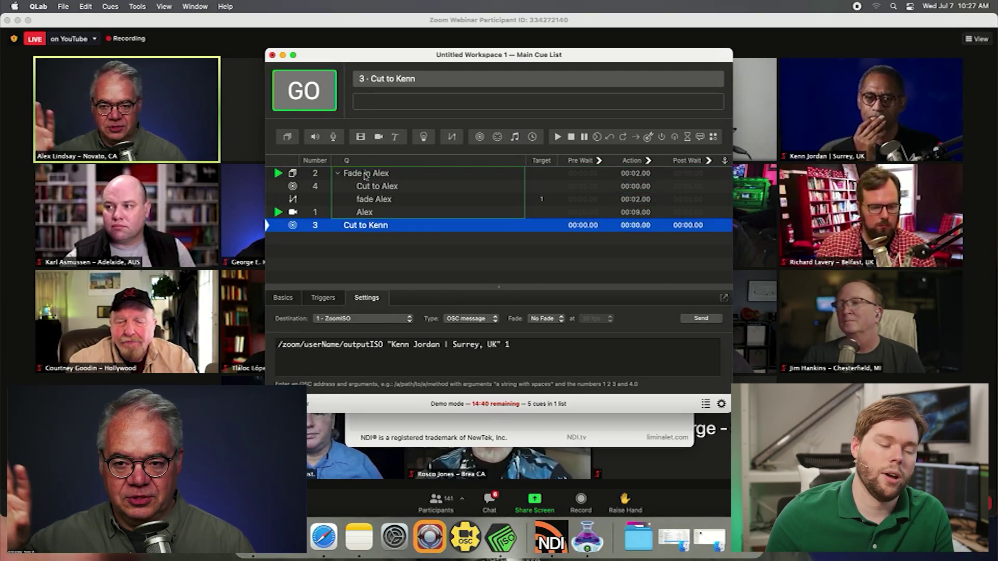
key(space)
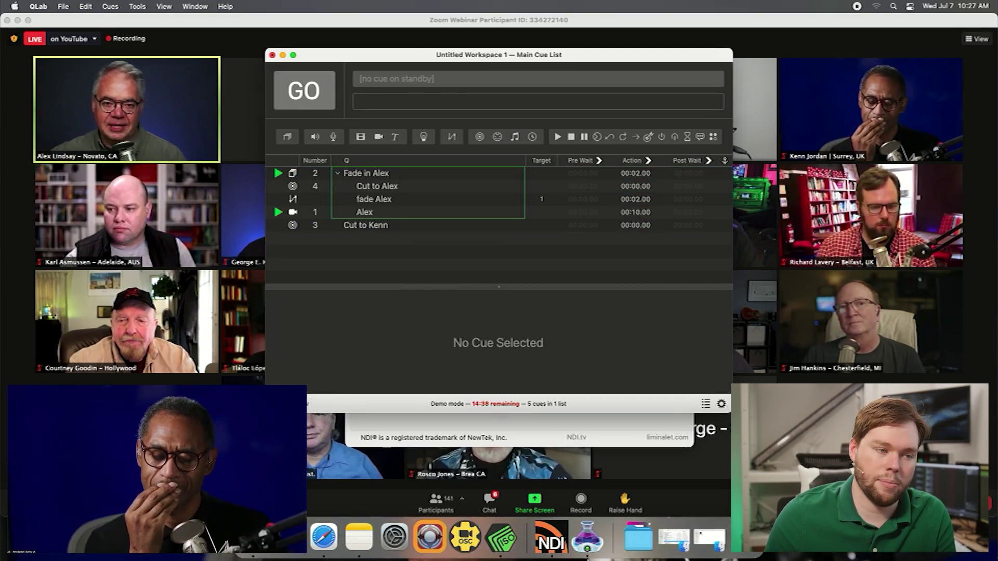
Stop all running cues and show the cut cue's OSC settings
click(366, 174)
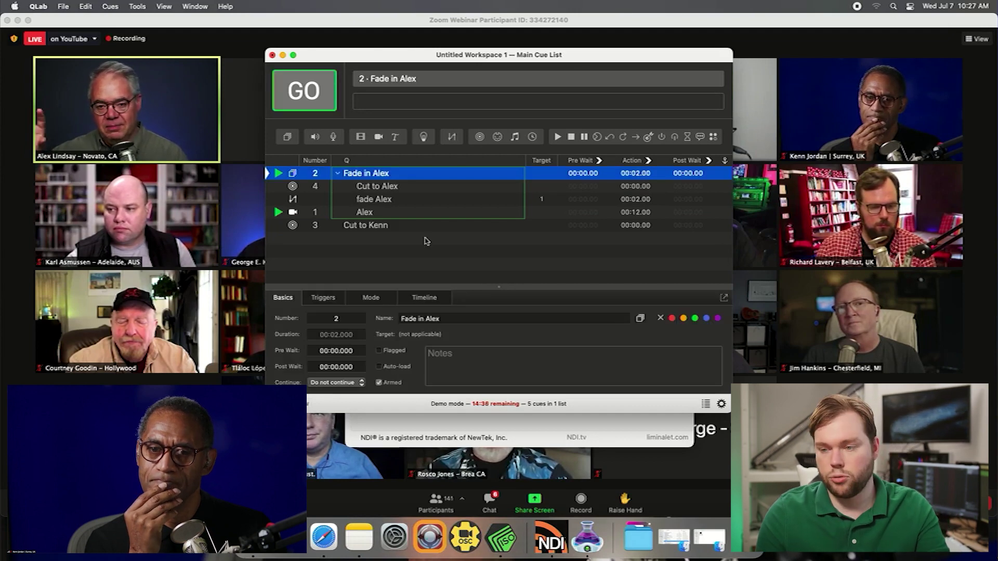
click(457, 268)
key(Escape)
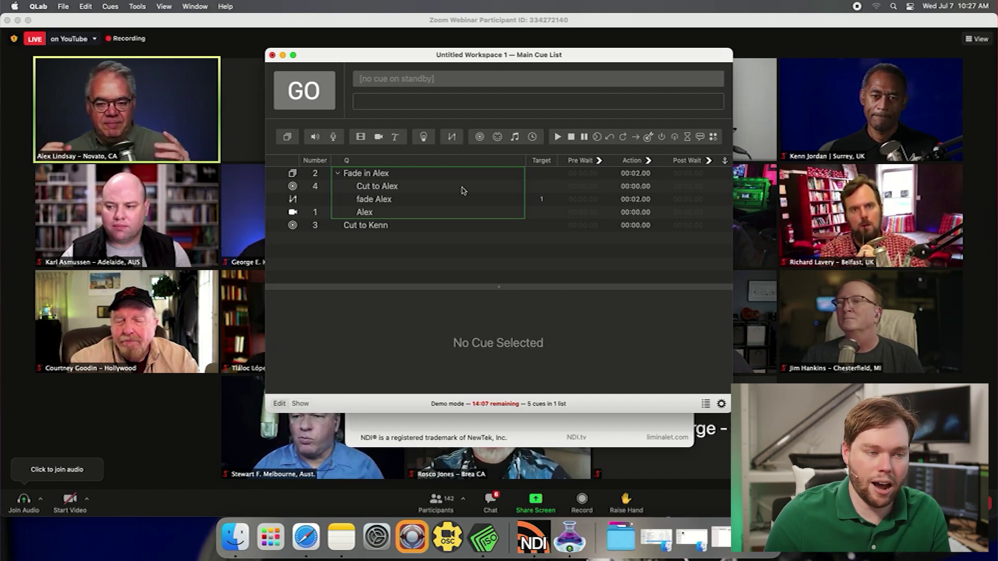
click(464, 190)
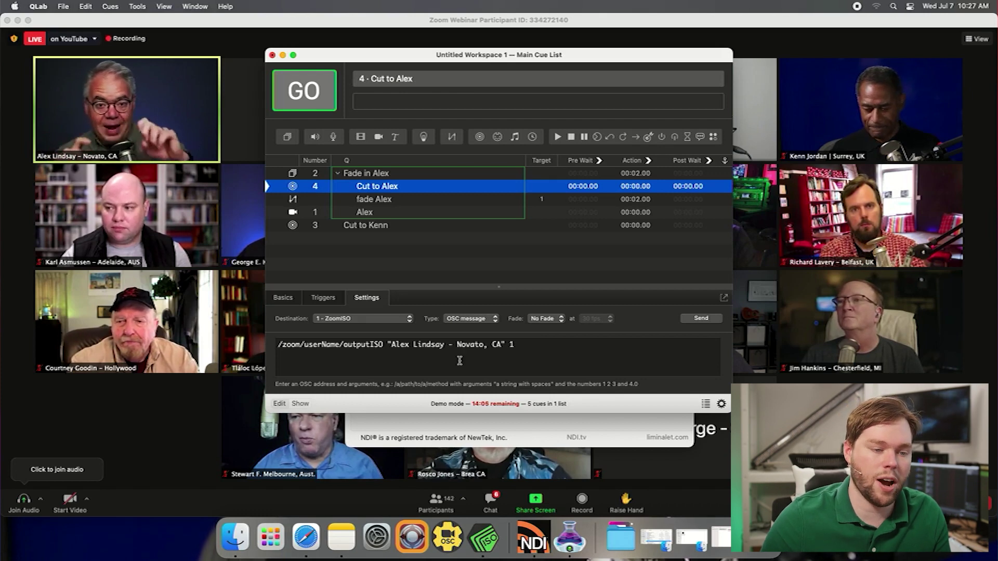